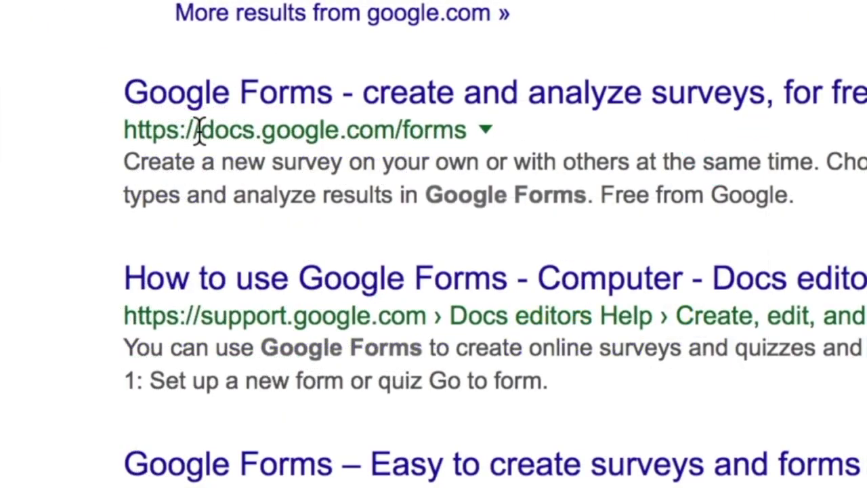
Open the Google Forms site from the search results and go to the Forms home screen.
left_click_drag(198, 130, 481, 135)
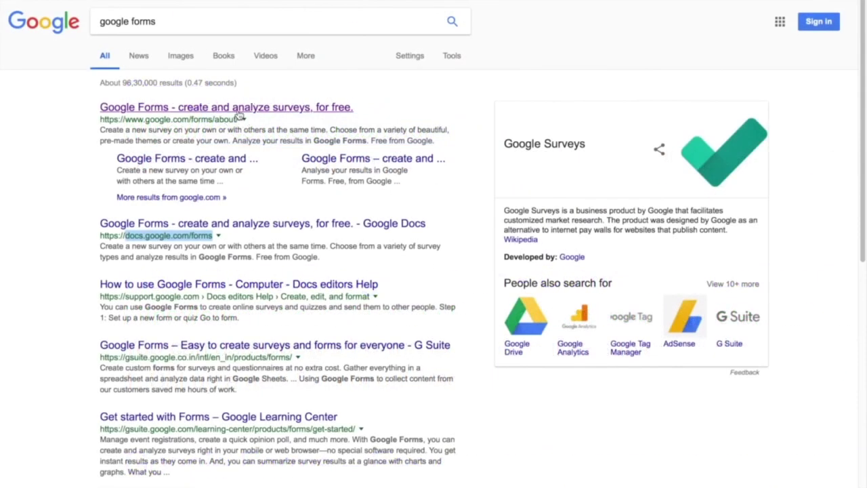
left_click(237, 111)
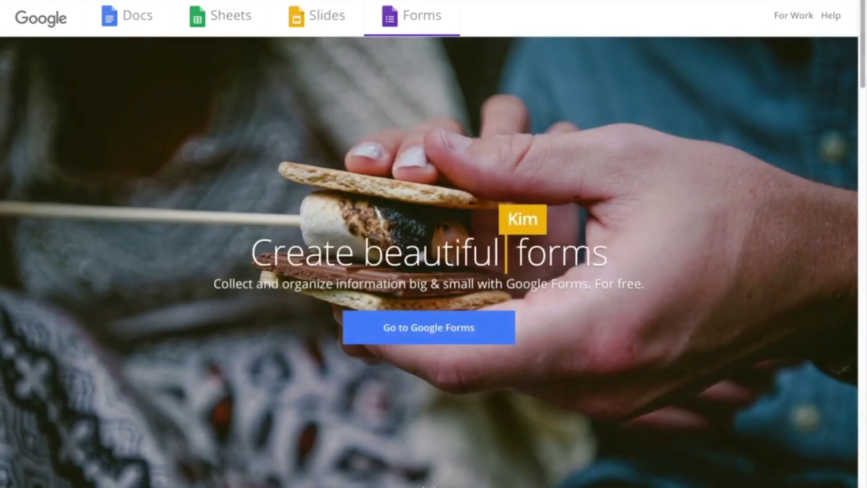
left_click_drag(864, 44, 854, 170)
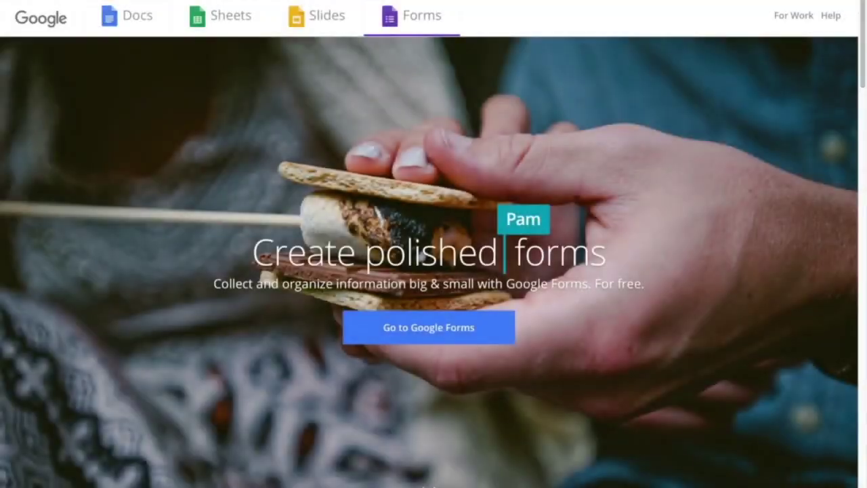
left_click(444, 340)
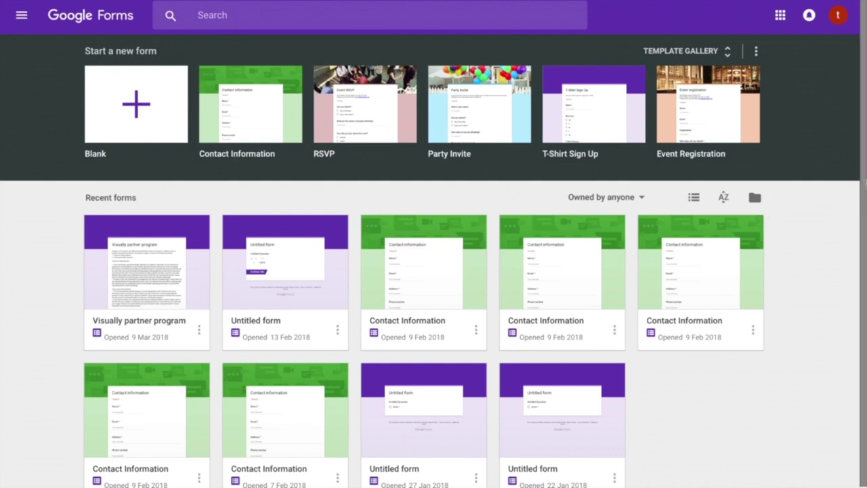
Look over the recent forms and check the ownership filter options available for them.
scroll(858, 253, "down", 1)
scroll(859, 199, "up", 1)
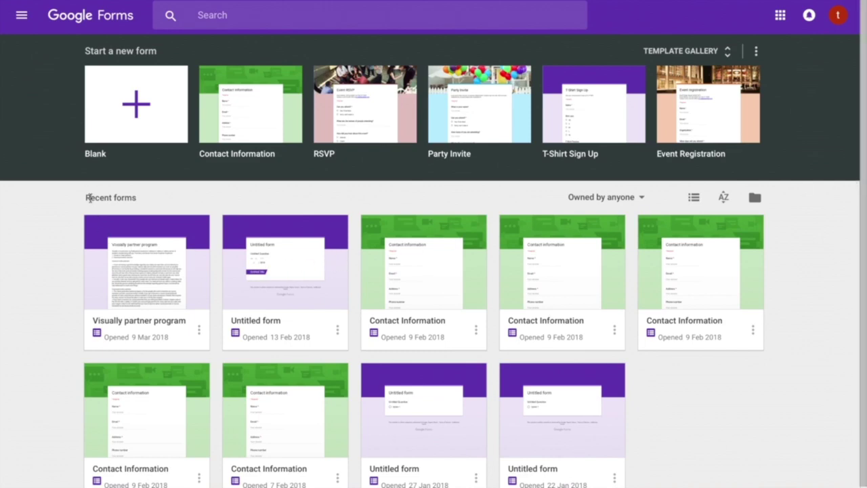
left_click_drag(85, 197, 141, 194)
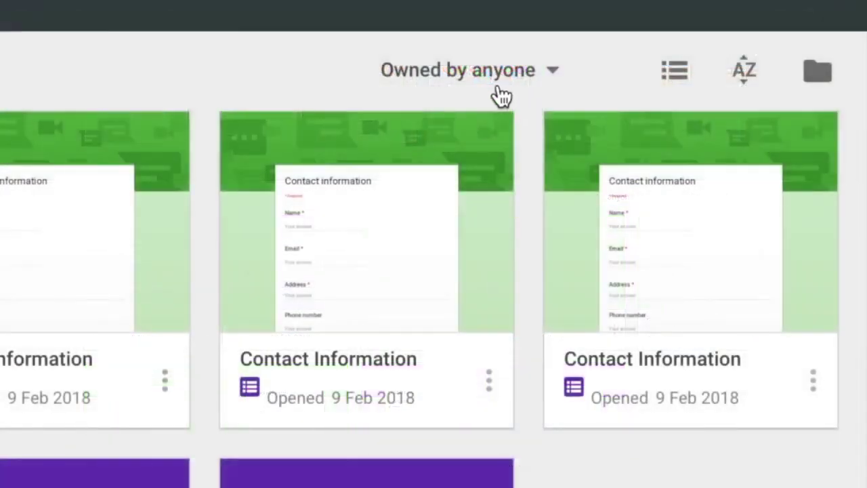
left_click(614, 200)
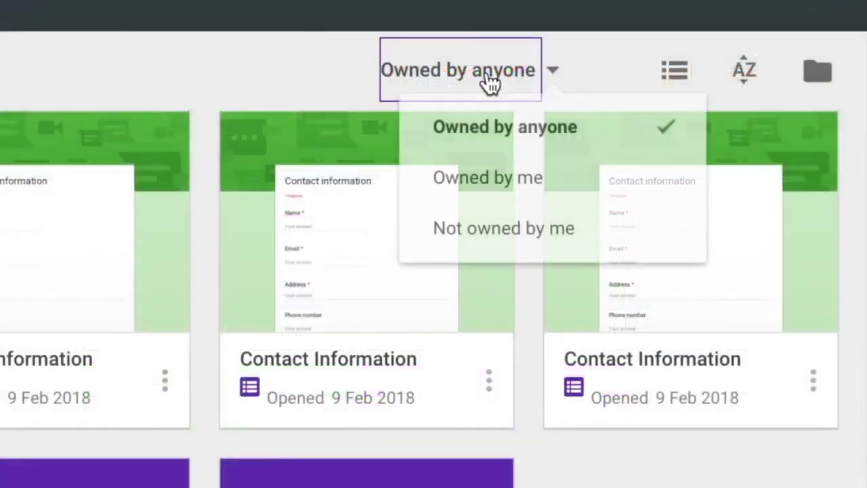
left_click(488, 83)
left_click(489, 83)
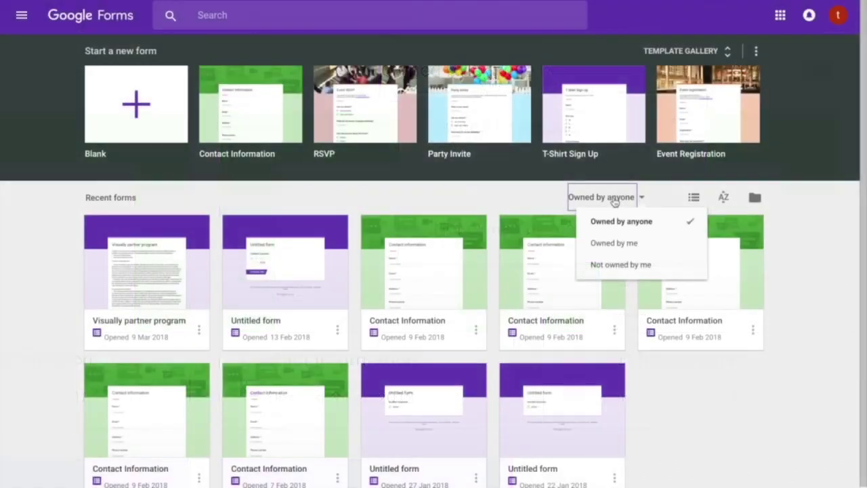
left_click(489, 83)
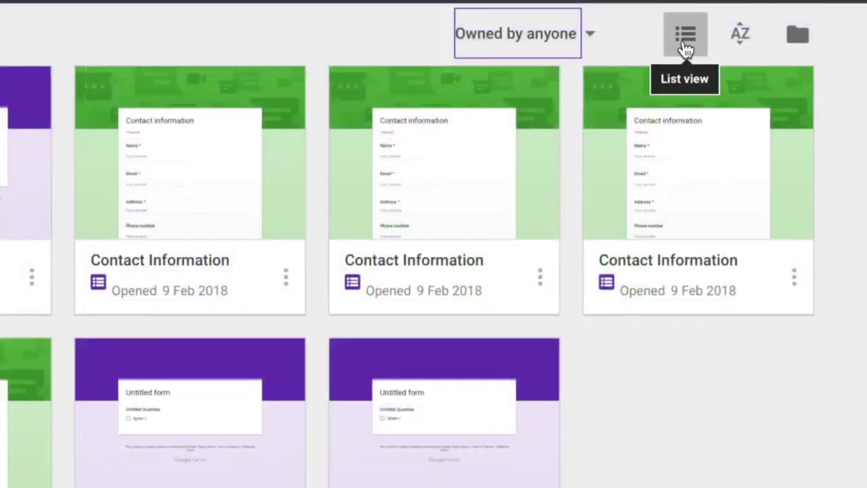
Preview the recent forms in list view, return to grid view, and check the available sort orders.
left_click(685, 46)
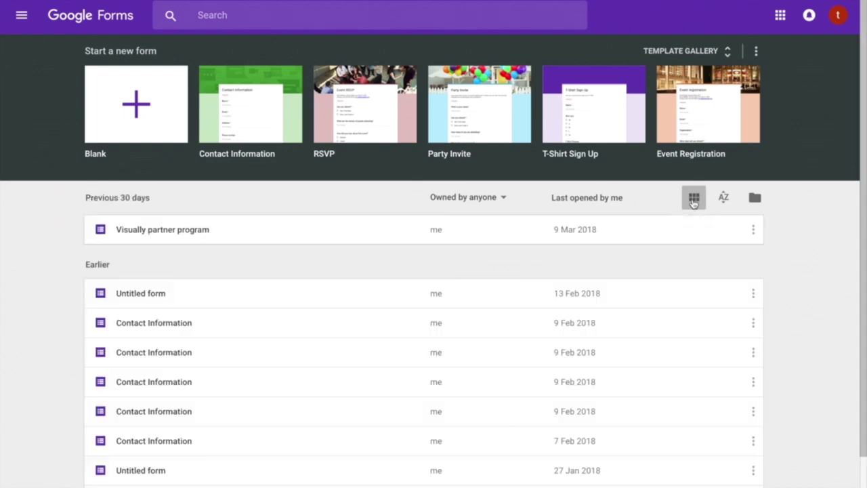
left_click(694, 202)
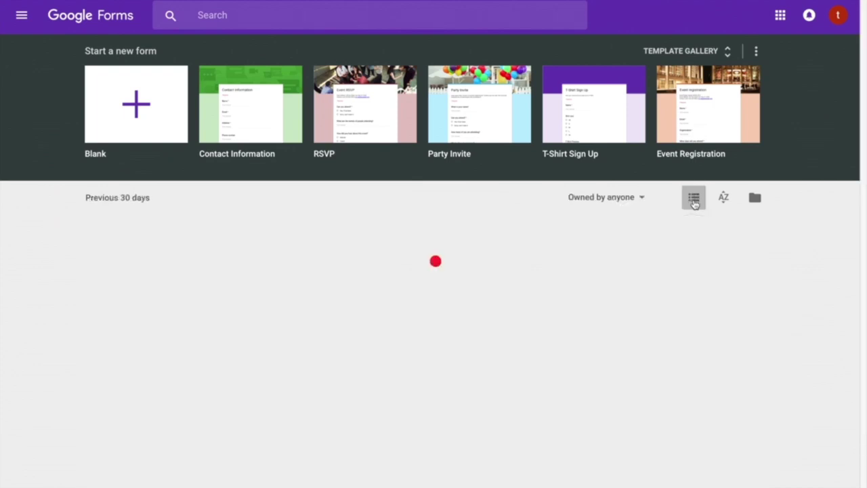
left_click(725, 205)
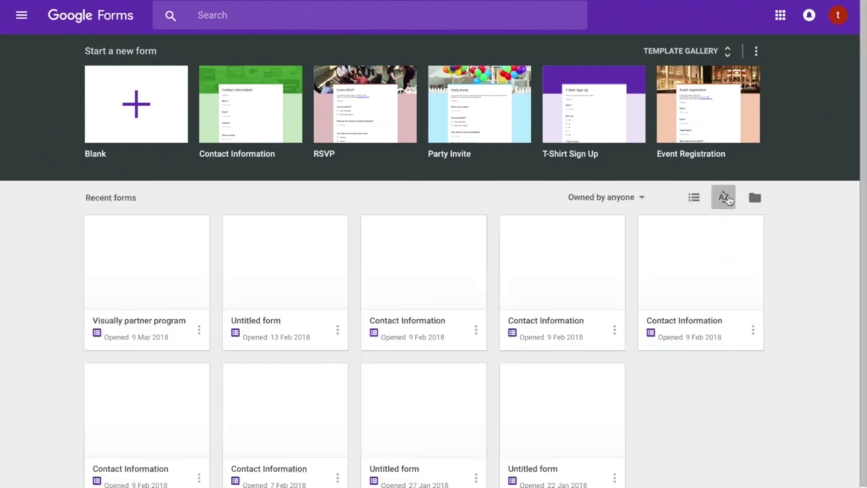
left_click(723, 197)
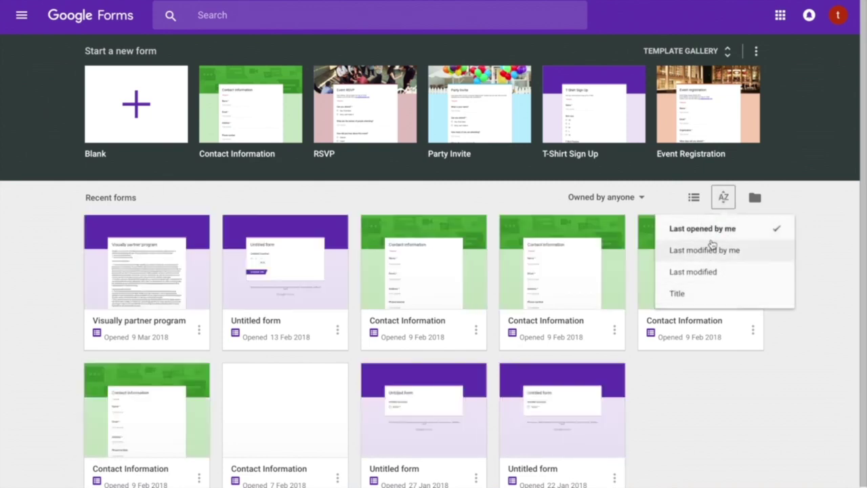
left_click(722, 201)
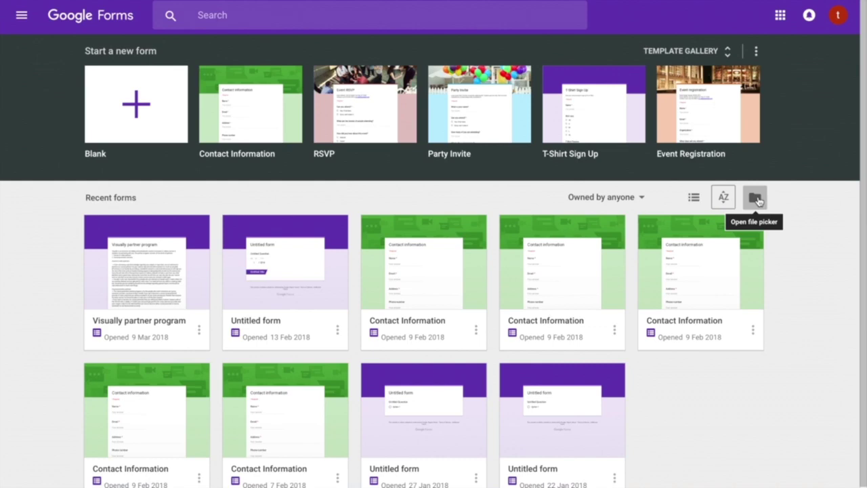
Browse the file picker's Shared with Me, Starred, Recent and Upload sections, and close it without opening a file.
left_click(756, 198)
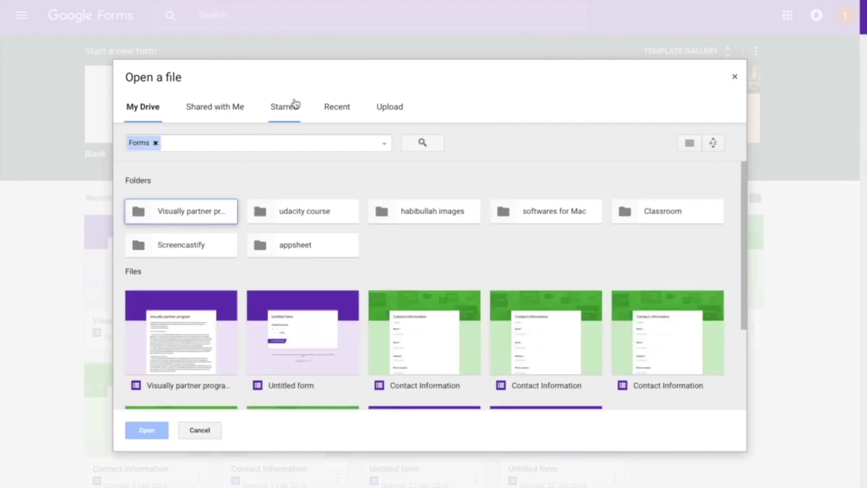
left_click(211, 112)
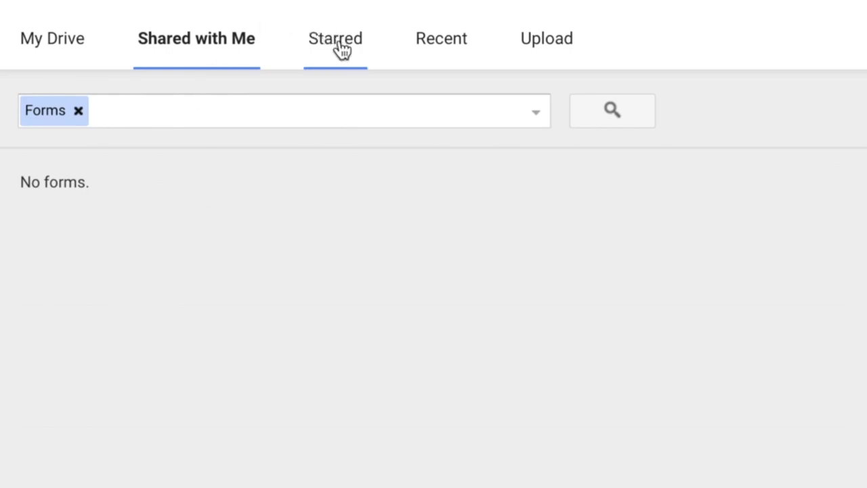
left_click(340, 42)
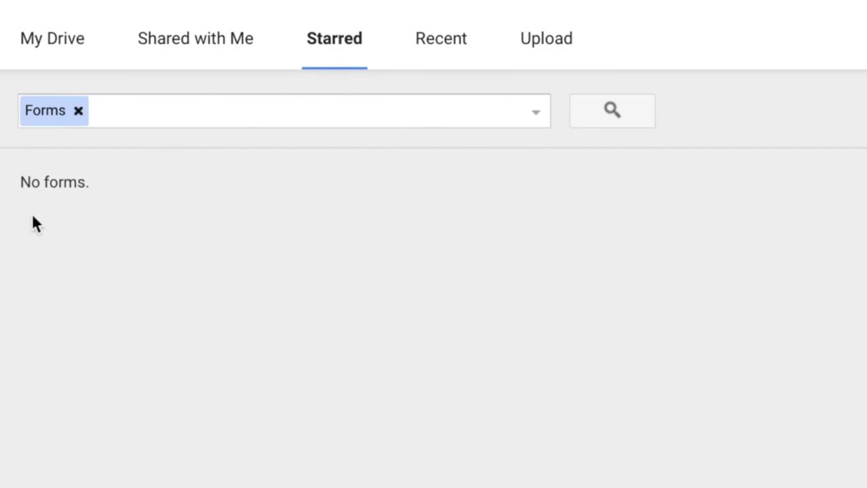
left_click(426, 52)
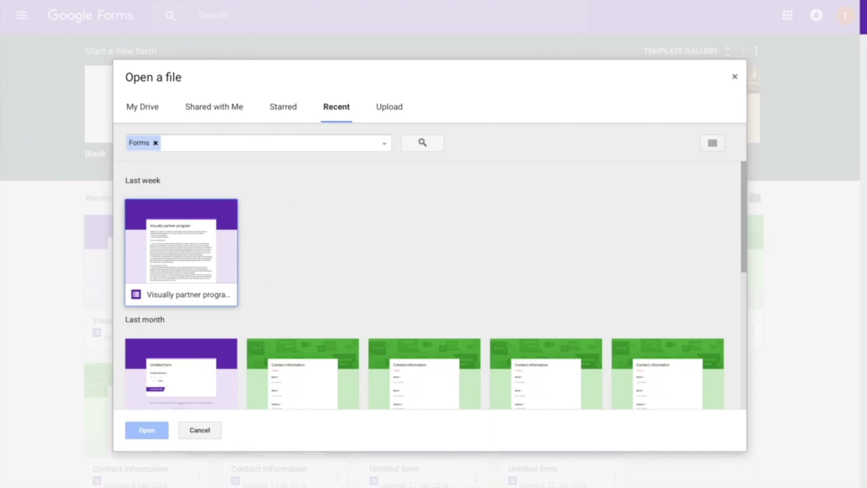
left_click(400, 106)
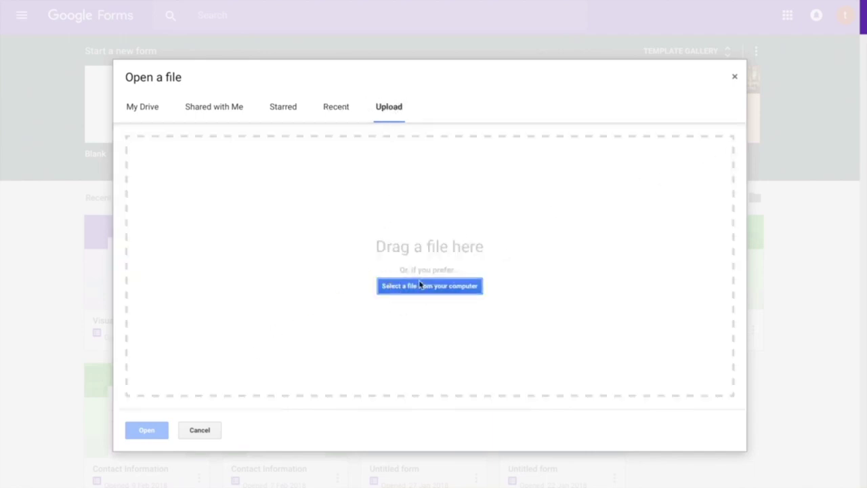
left_click(735, 78)
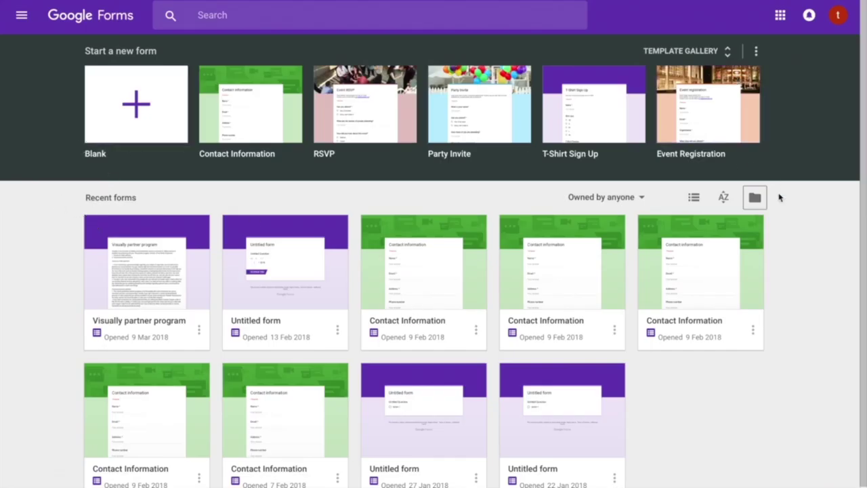
Open the template gallery and browse the form templates in the Personal and Work categories.
scroll(855, 245, "down", 1)
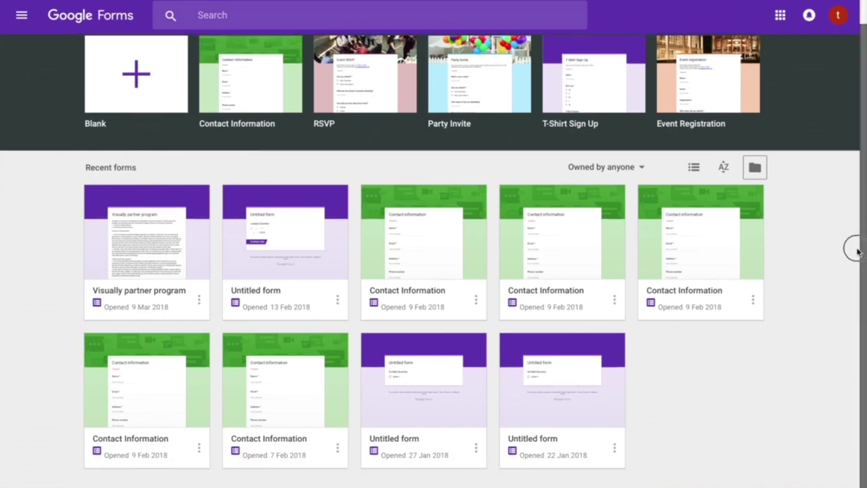
scroll(855, 178, "up", 1)
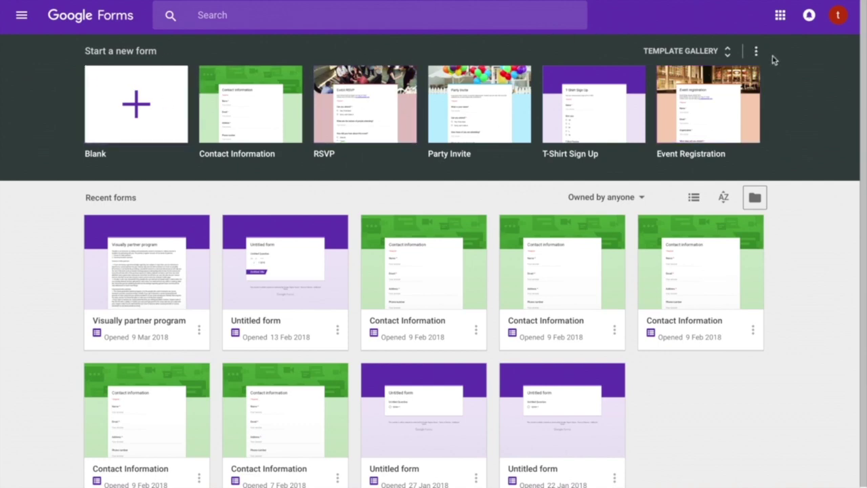
left_click(731, 53)
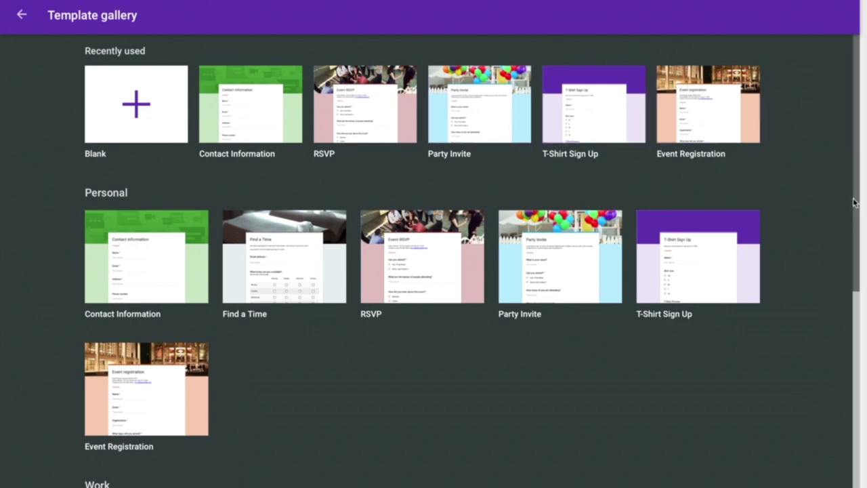
left_click_drag(853, 196, 855, 271)
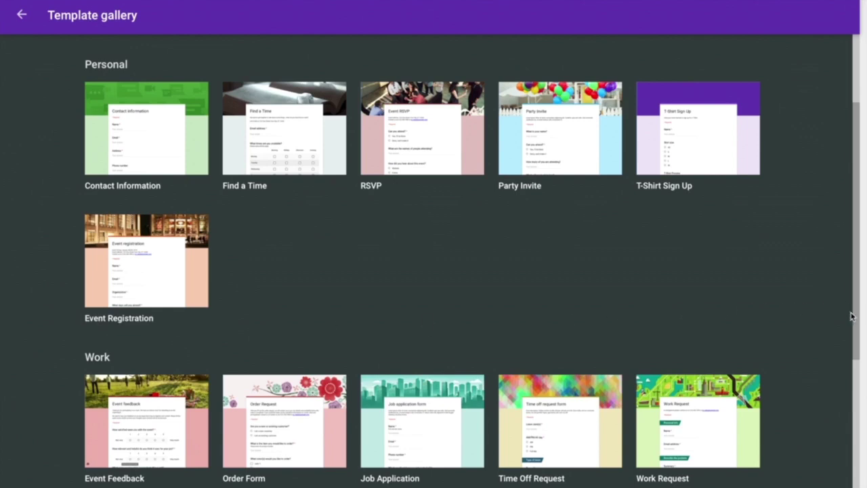
left_click_drag(856, 315, 862, 195)
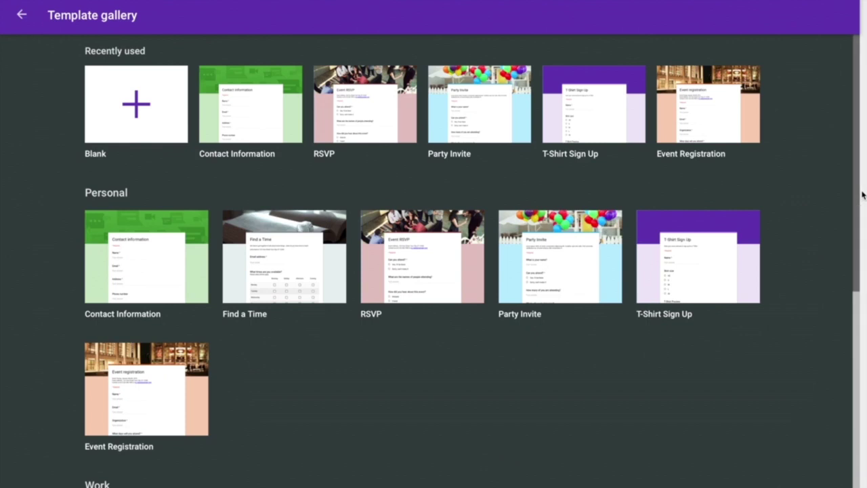
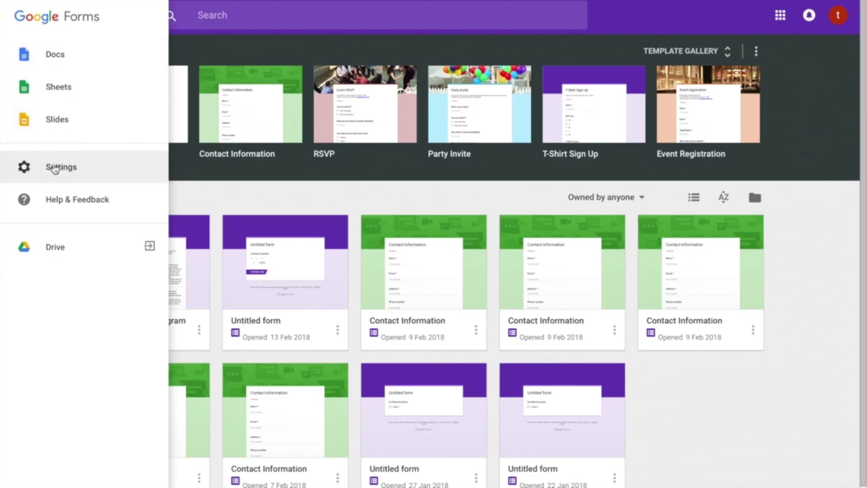
Review the language and template options in the Google Forms settings and close the dialog.
left_click(54, 169)
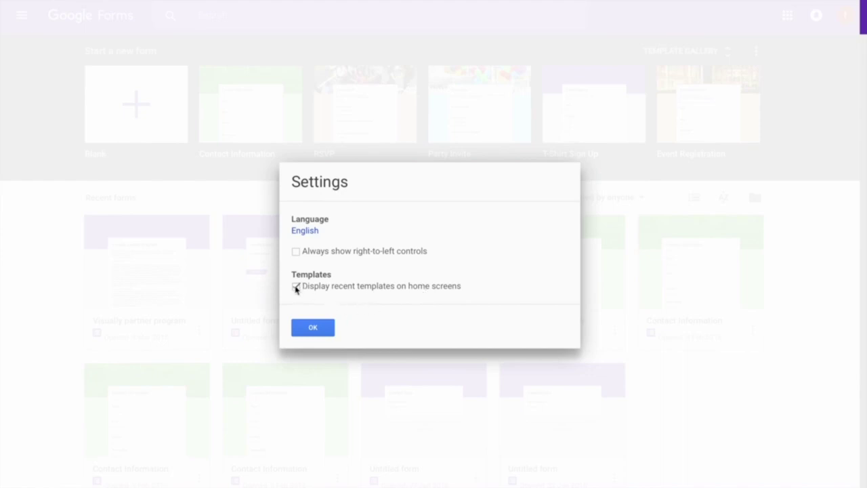
left_click(319, 334)
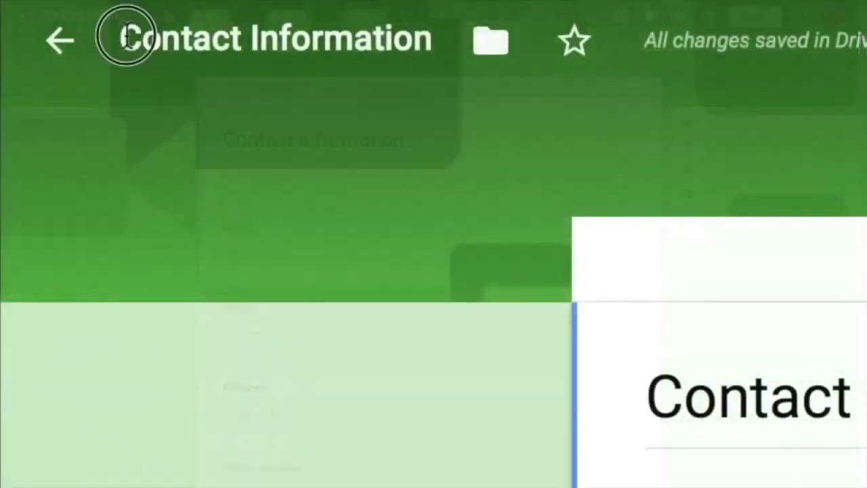
Browse the My Drive folders available as a move destination for the Contact Information form, and close the list without moving it.
left_click_drag(43, 15, 146, 19)
left_click(134, 102)
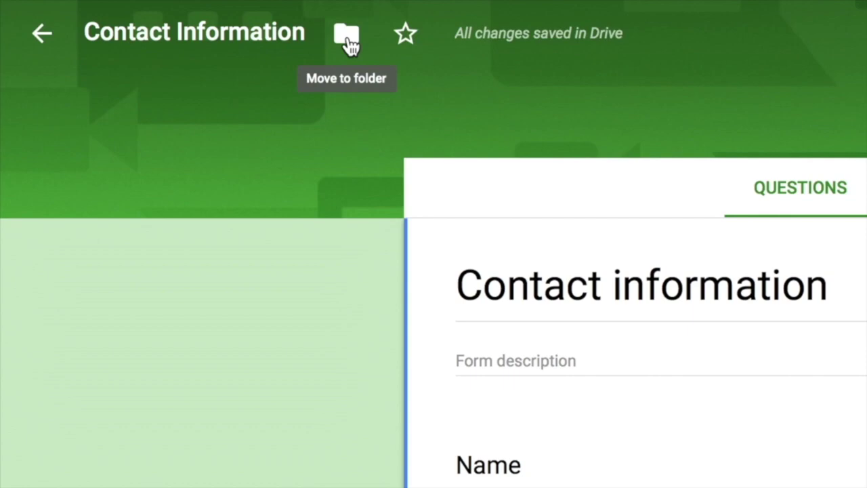
left_click(346, 42)
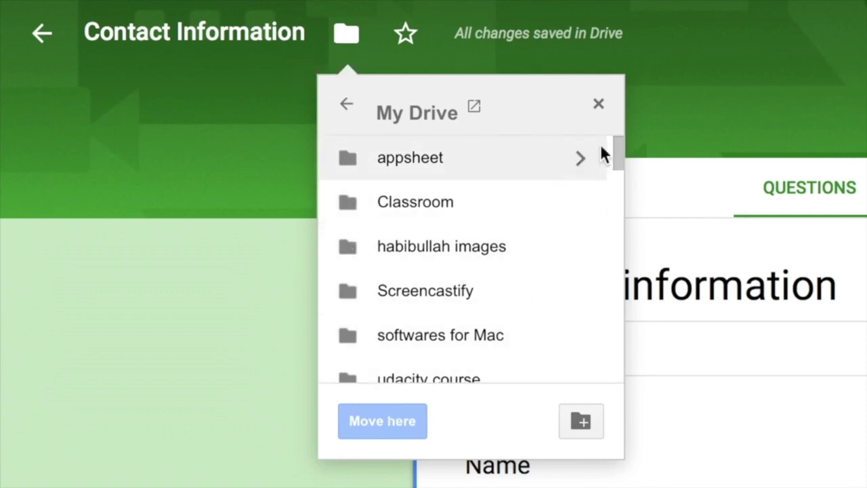
left_click_drag(616, 157, 613, 208)
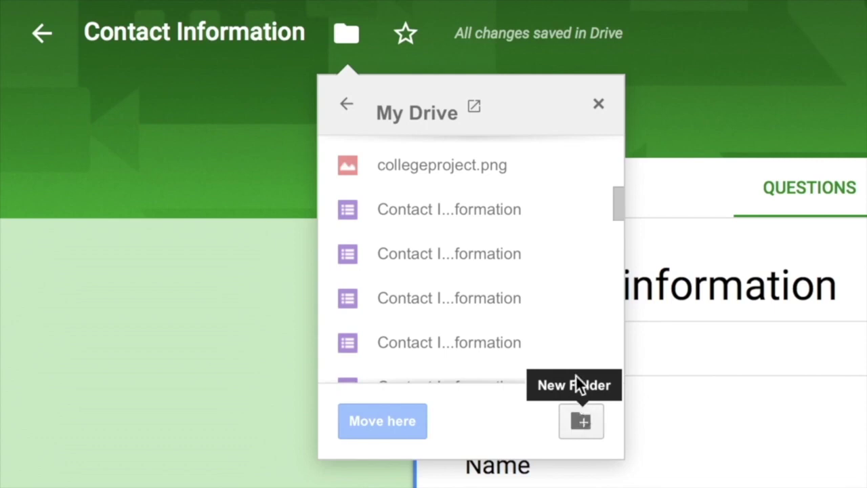
left_click(598, 103)
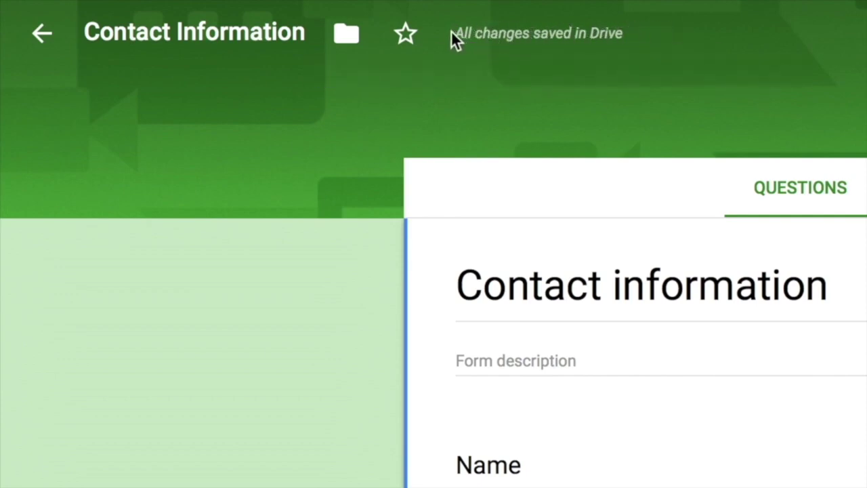
Star the Contact Information form.
mouse_move(455, 37)
scroll(542, 141, "down", 4)
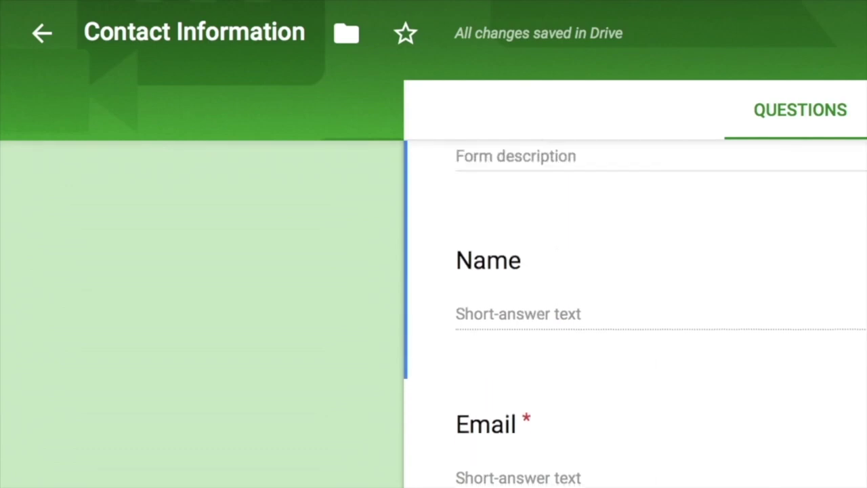
scroll(542, 142, "up", 3)
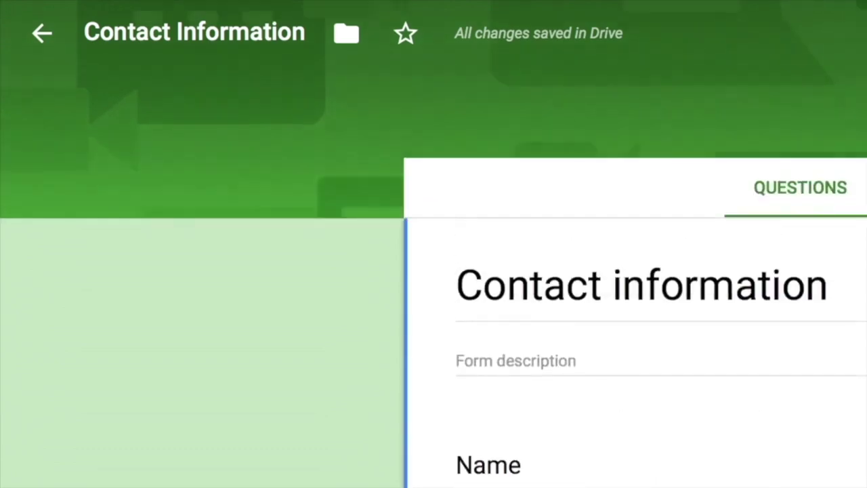
left_click(406, 43)
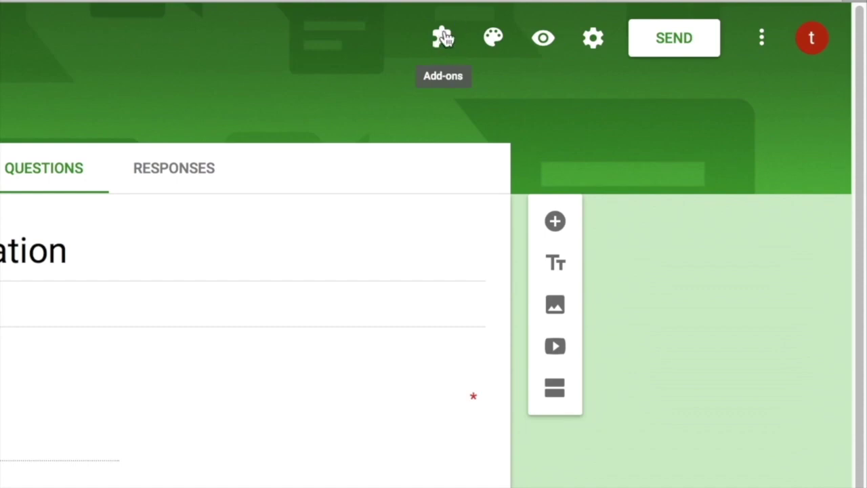
View the form's installed add-ons, browse the gallery of available add-ons, and close it without installing any.
left_click(443, 38)
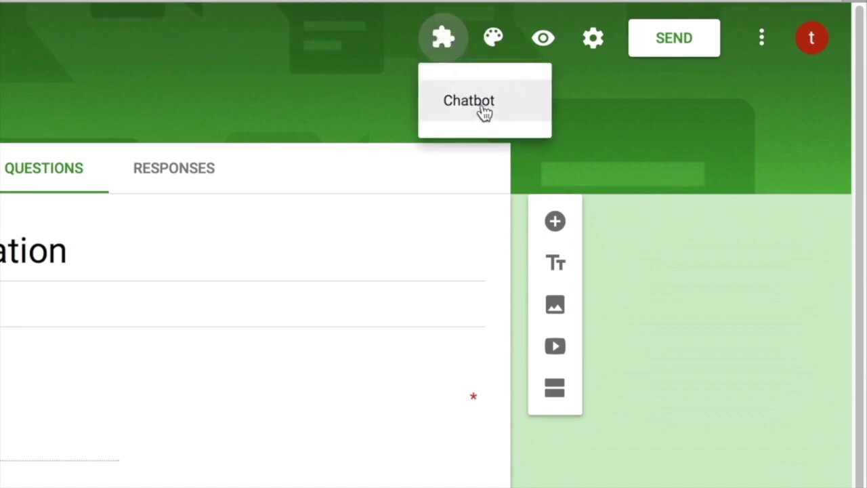
left_click(444, 37)
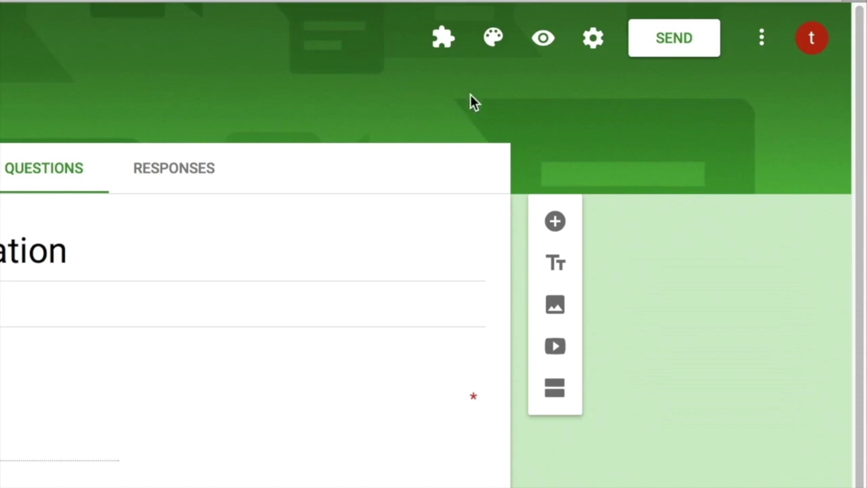
left_click(764, 39)
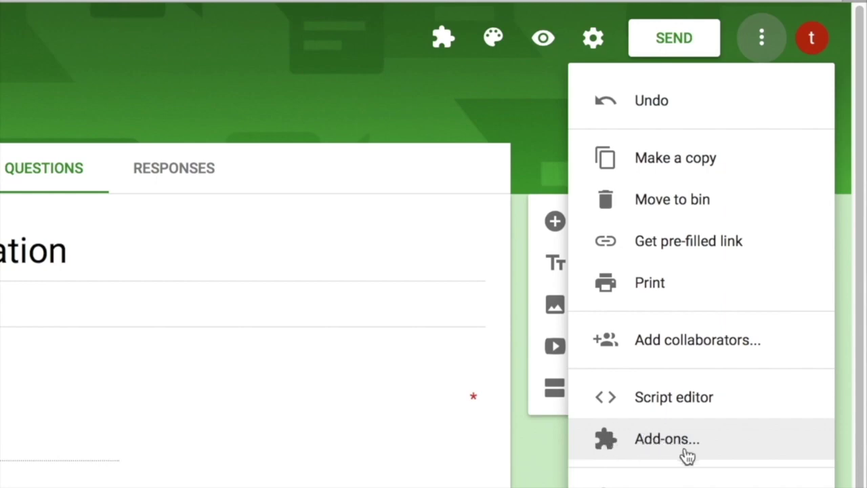
left_click(650, 450)
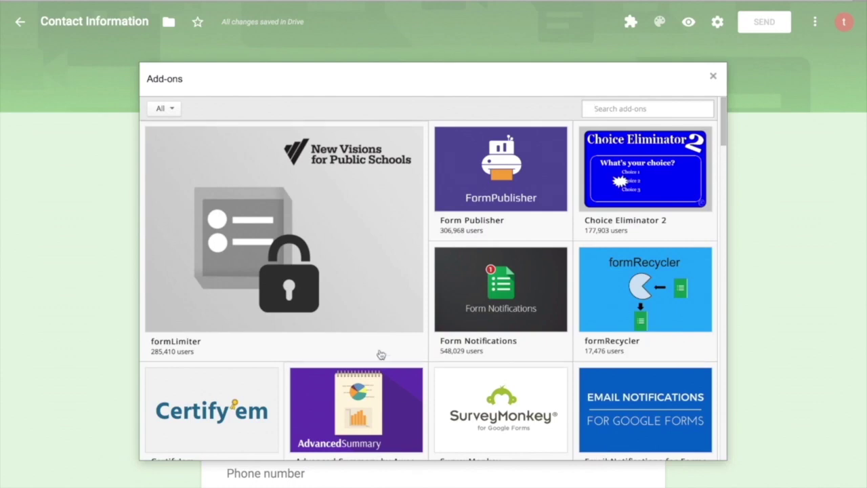
left_click_drag(723, 136, 724, 208)
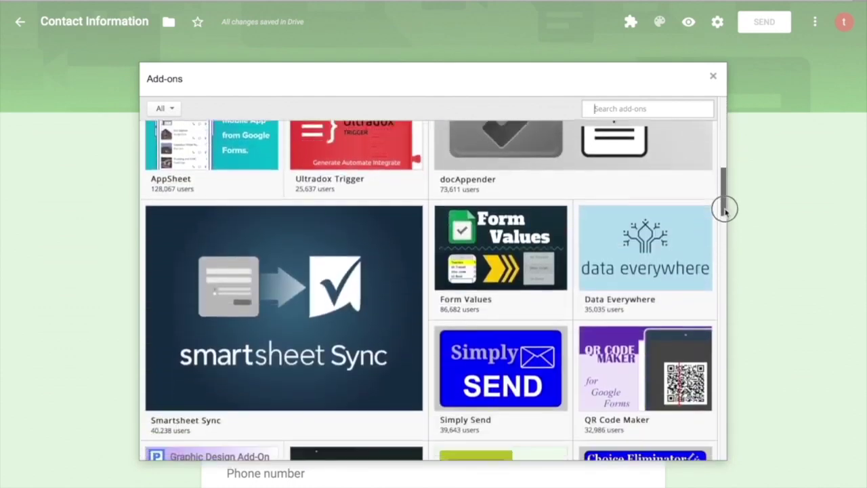
left_click(712, 79)
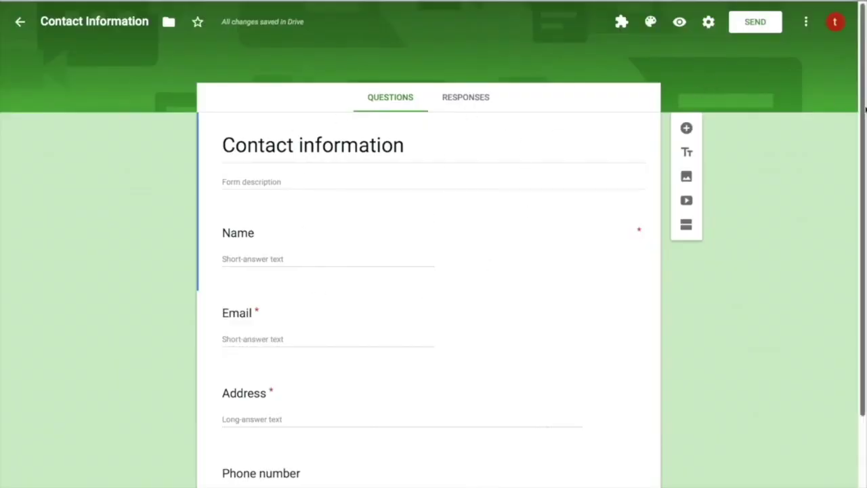
Try the red theme colour, and apply the colourful candy photo from the Work and School themes as the form's header.
left_click(651, 24)
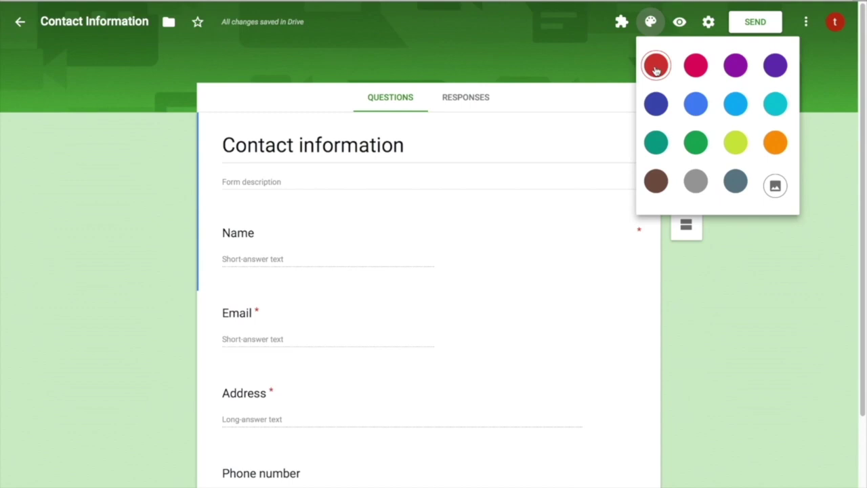
left_click(656, 68)
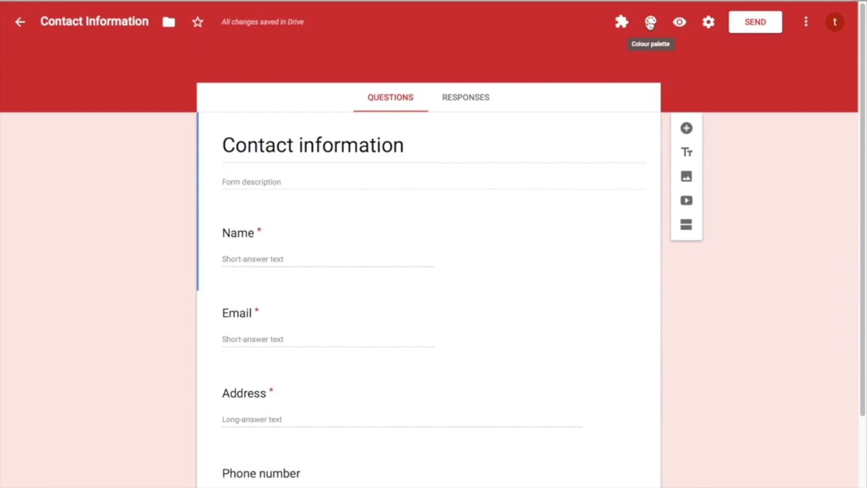
left_click(649, 23)
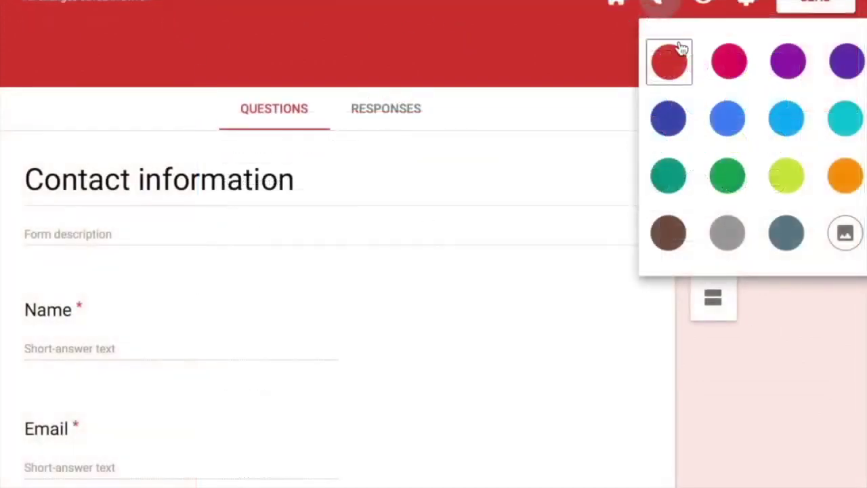
left_click(846, 238)
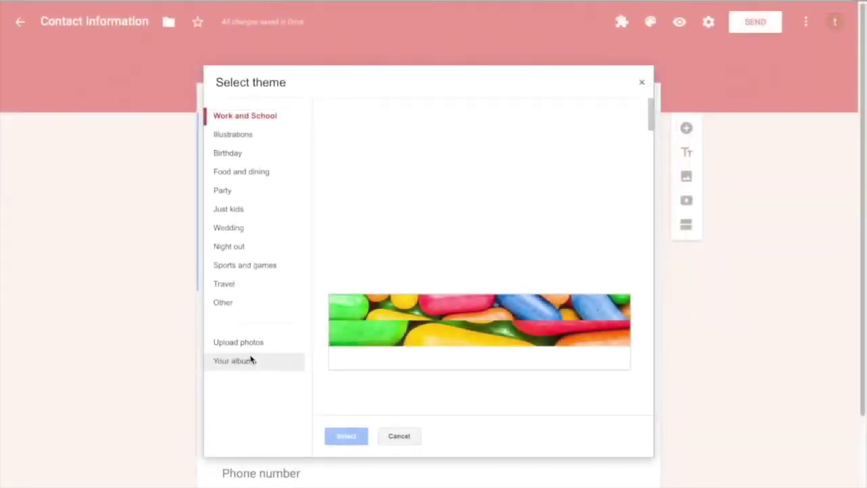
left_click(442, 327)
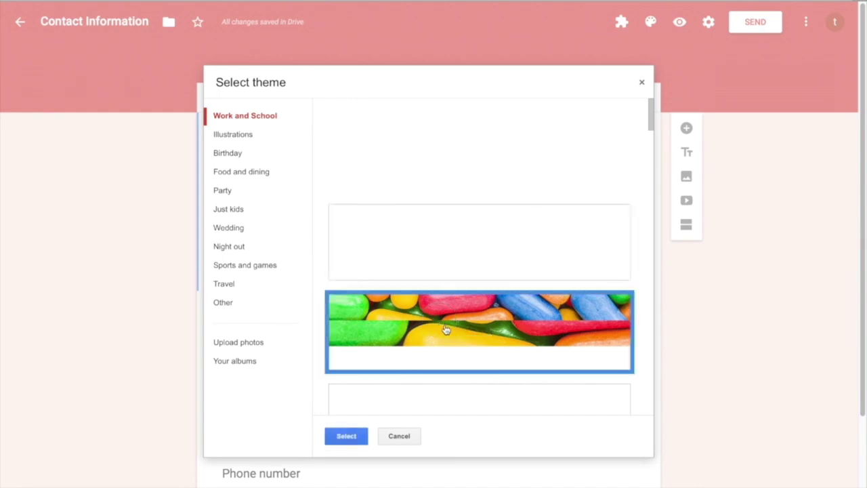
left_click(347, 436)
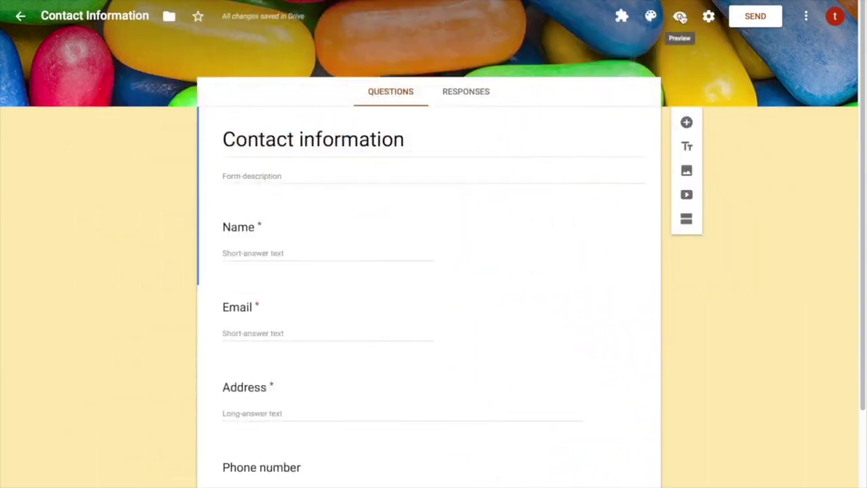
Preview the form, try "fmfks" as the Name answer and "fk ffkd" as the Email answer, and return to the editor.
left_click(680, 17)
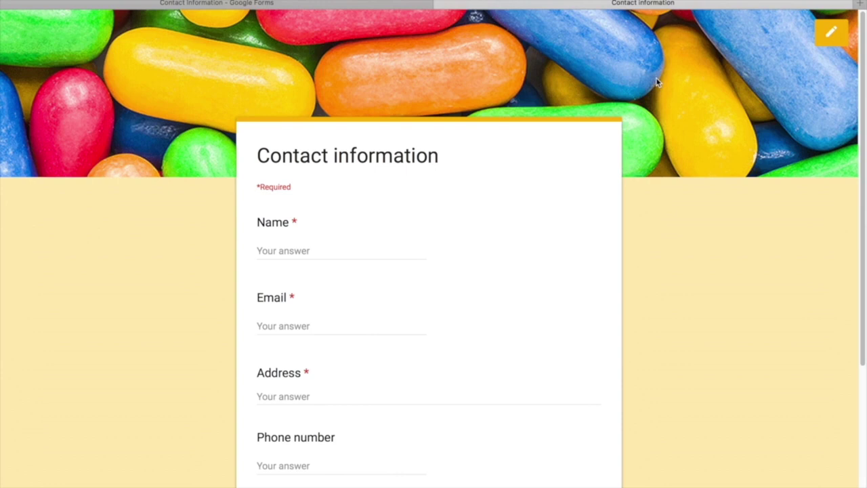
left_click(337, 247)
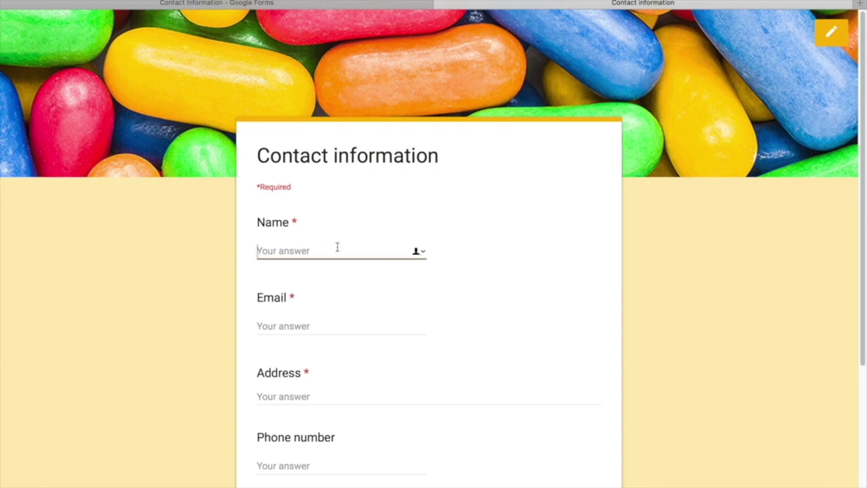
type("fmfks")
left_click(339, 325)
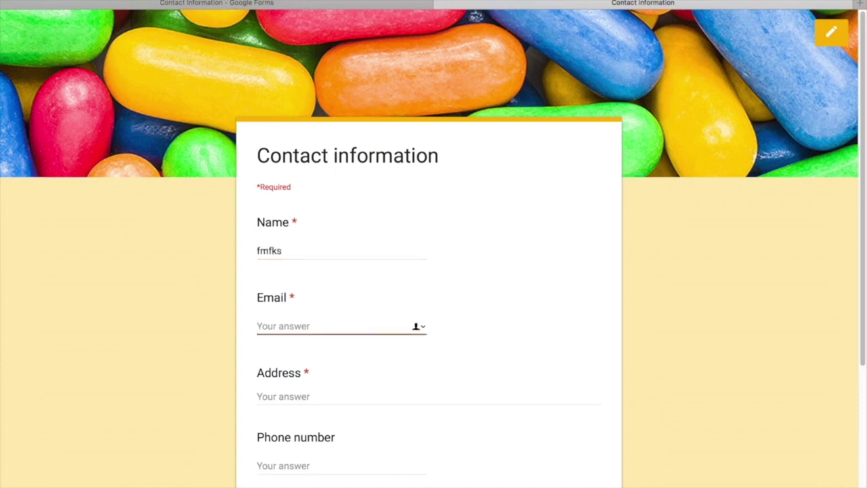
type("fk ffkd")
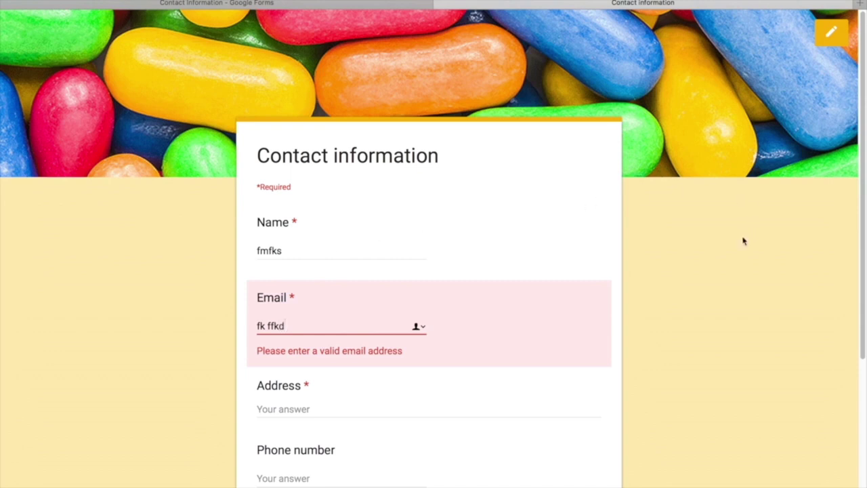
scroll(743, 240, "down", 3)
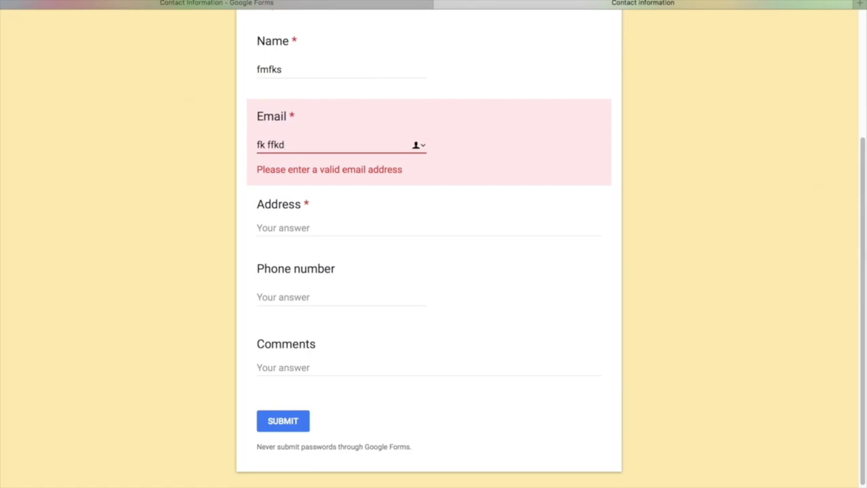
left_click_drag(860, 251, 859, 126)
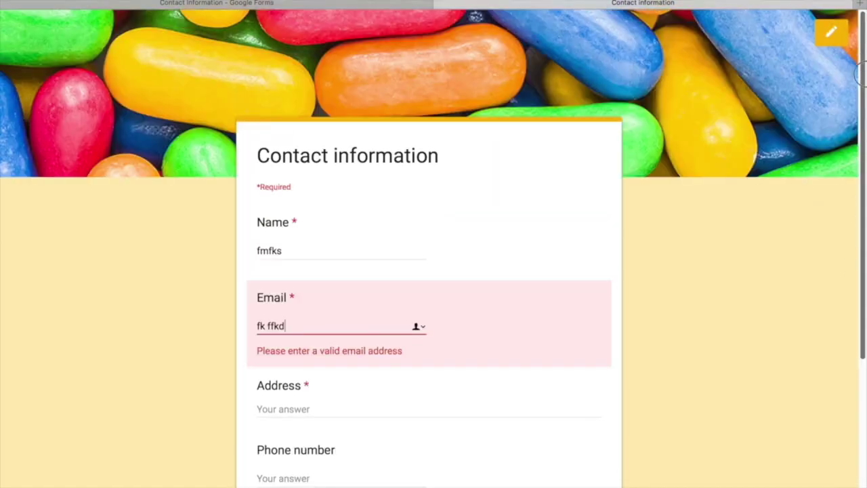
key("ctrl+shift+Tab")
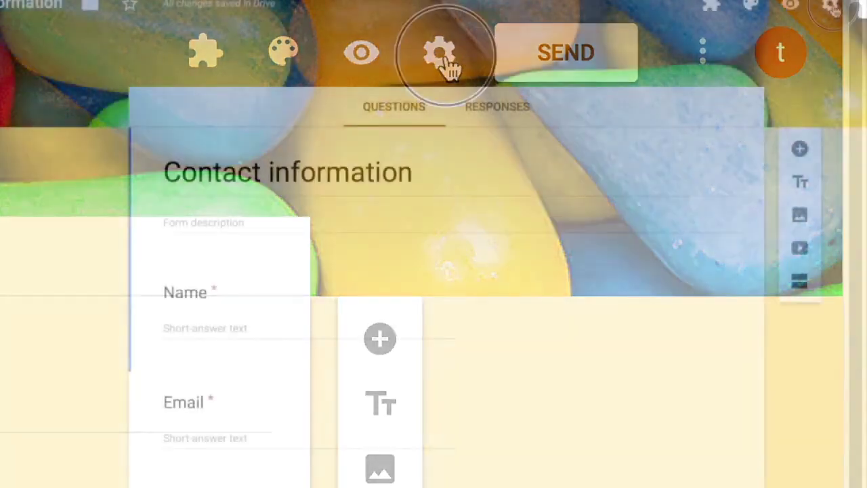
Review the form's General, Presentation and Quizzes settings, try the Collect email addresses option, and cancel the dialog.
left_click(441, 54)
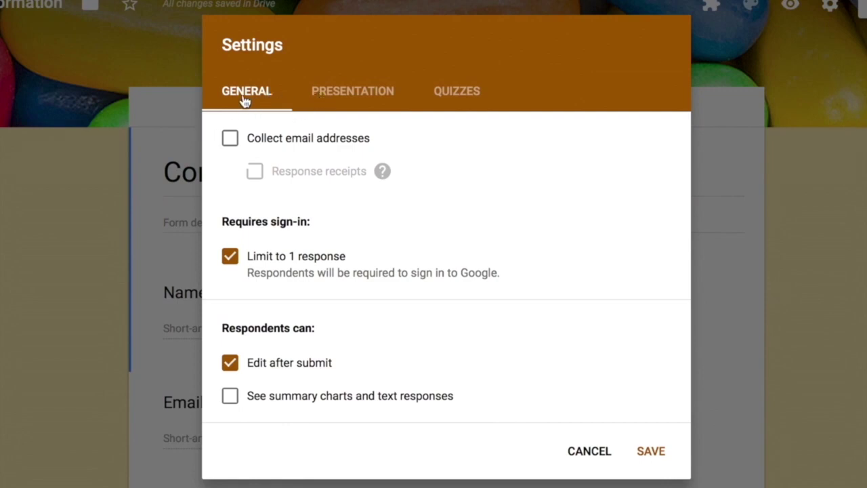
left_click(334, 99)
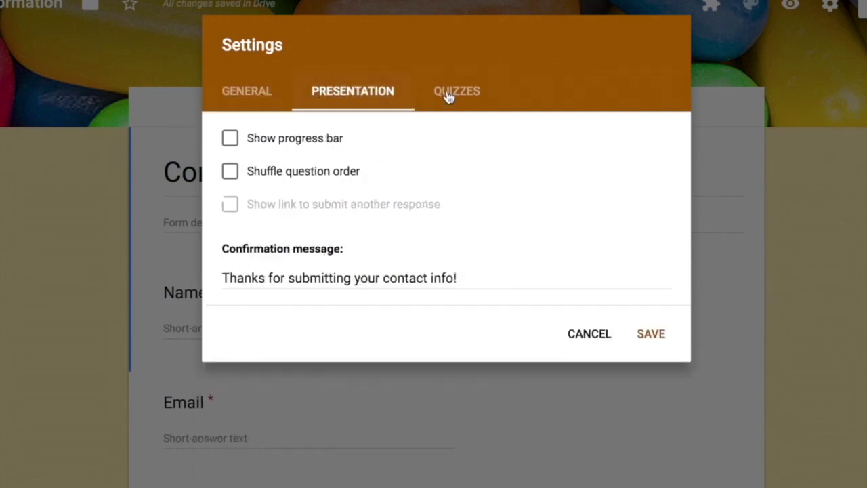
left_click(449, 92)
left_click(248, 91)
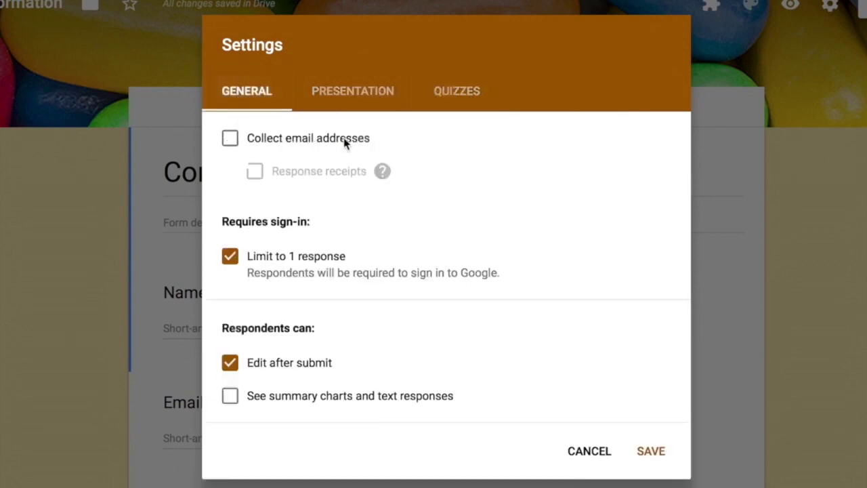
left_click(228, 142)
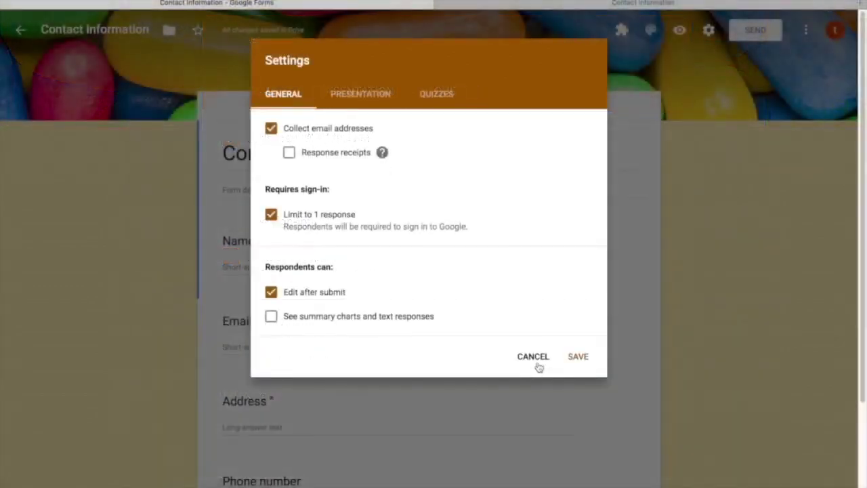
left_click(591, 452)
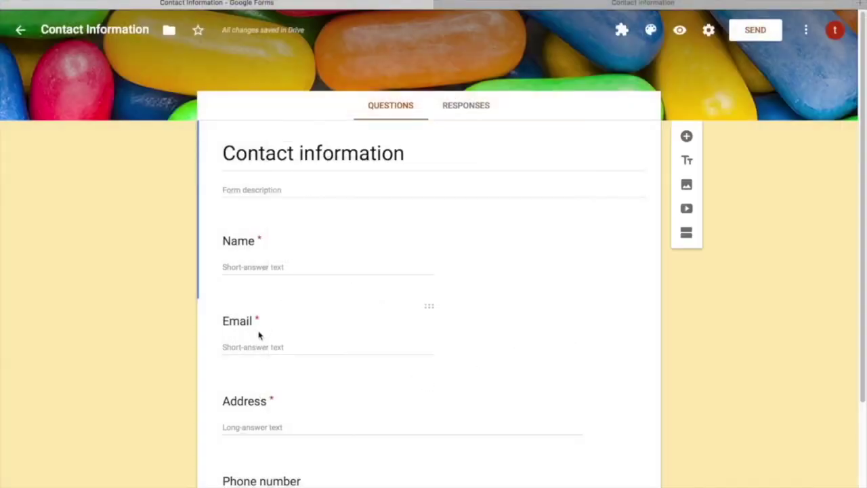
Open the Email question and examine its Email address validation rule without changing it.
left_click(400, 350)
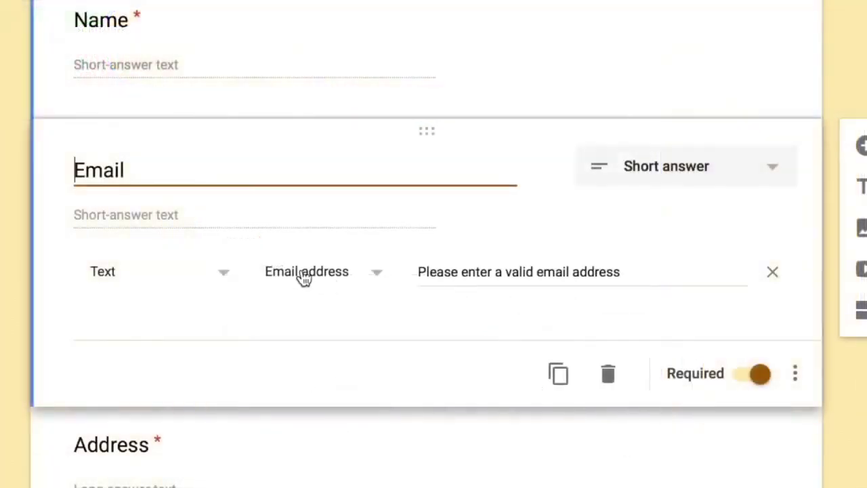
left_click(342, 272)
left_click(346, 278)
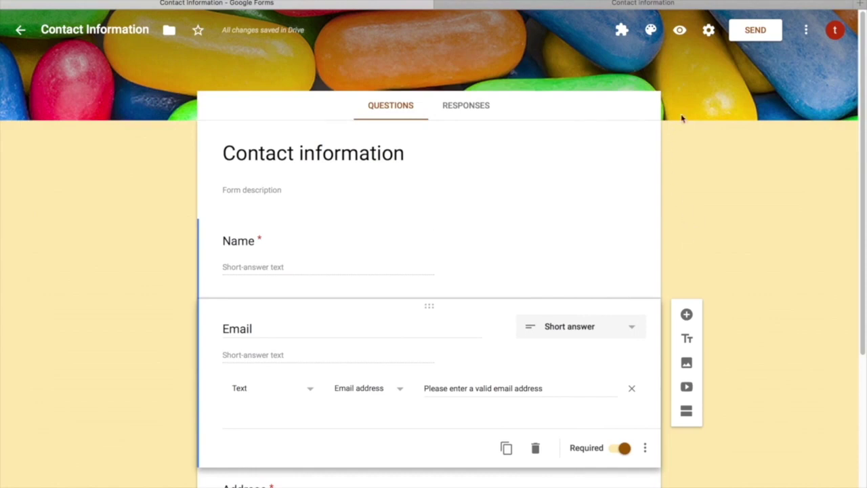
Turn on Collect email addresses in the form's settings and save the change.
left_click(708, 32)
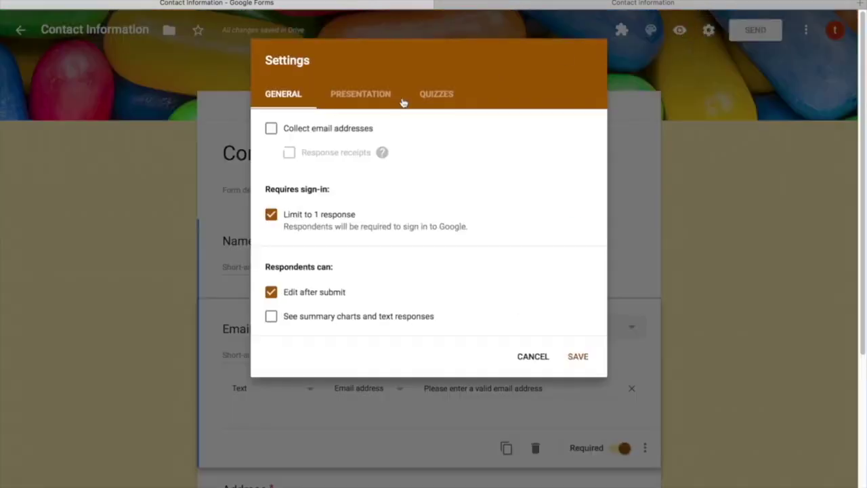
left_click(271, 129)
left_click(575, 359)
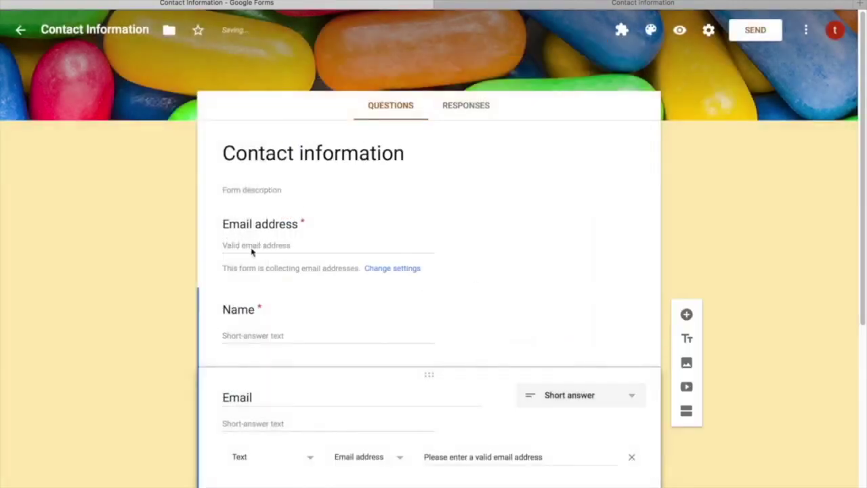
Reopen the form's settings, toggle Collect email addresses, and try response receipts with the Always option.
left_click(708, 31)
left_click(271, 129)
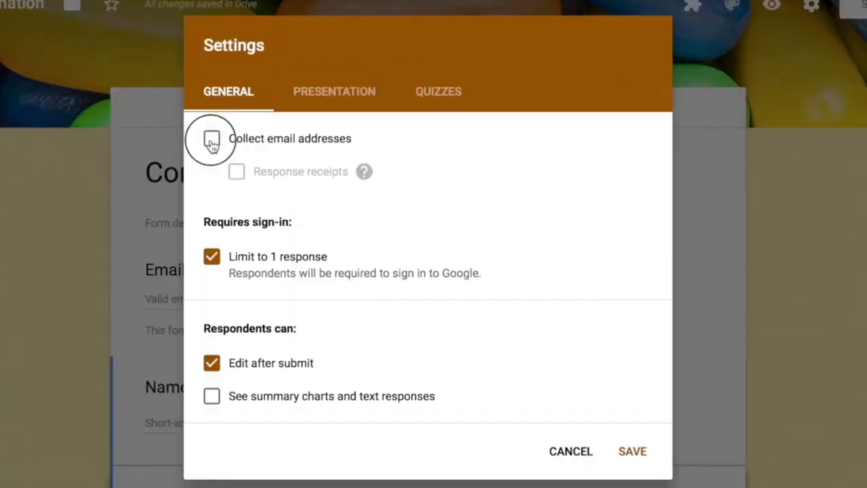
left_click(271, 128)
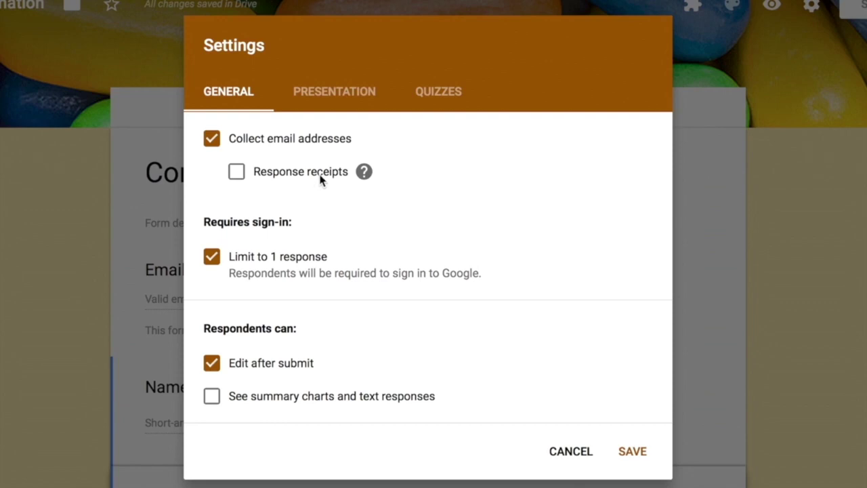
mouse_move(362, 173)
left_click(243, 175)
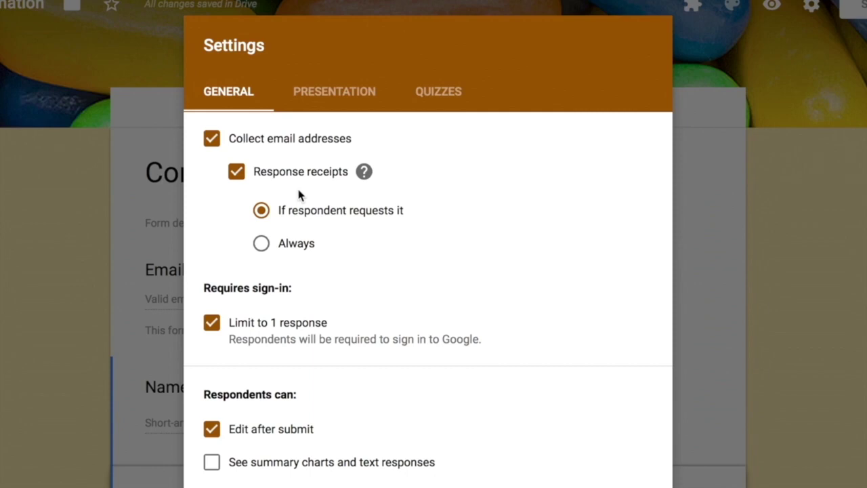
left_click(261, 245)
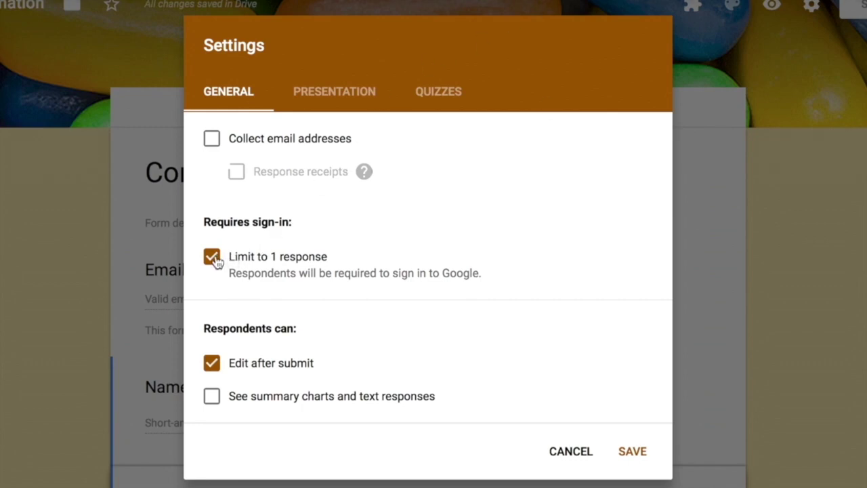
Examine the Requires sign-in section and toggle See summary charts and text responses on and off.
left_click_drag(204, 225, 302, 229)
left_click(302, 230)
left_click(212, 396)
left_click(212, 397)
Compare the form's Presentation settings with its General response limit, ending on the Presentation options.
left_click(344, 103)
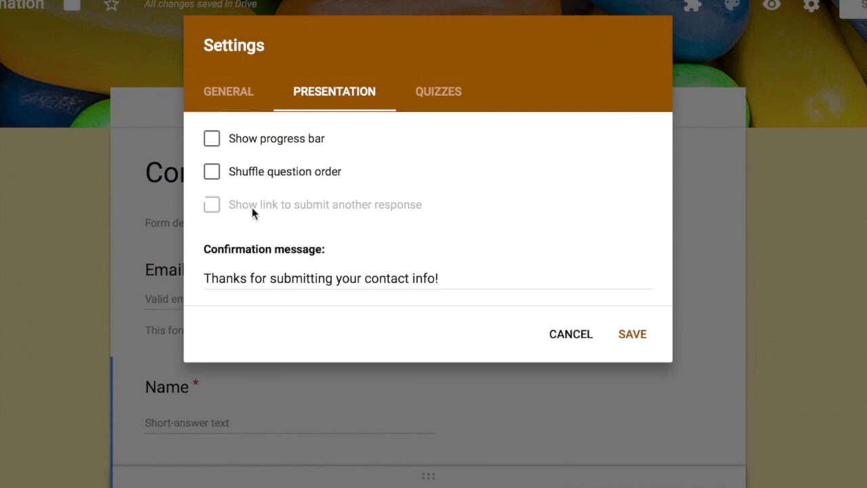
left_click(219, 90)
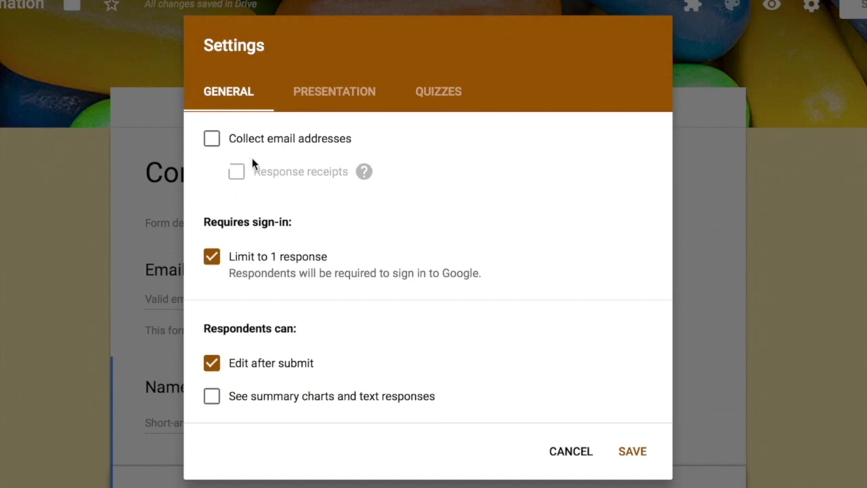
left_click(319, 106)
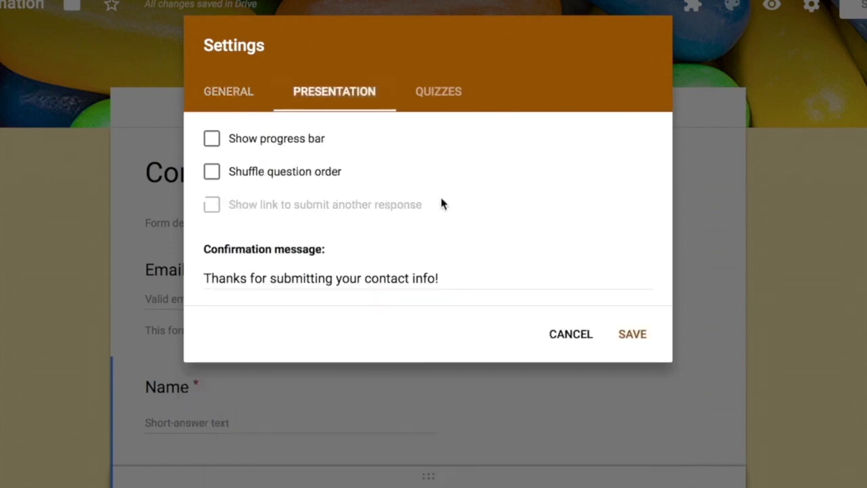
Try turning off Limit to 1 response in the General settings, and review the Presentation options, selecting the confirmation message text.
left_click(245, 109)
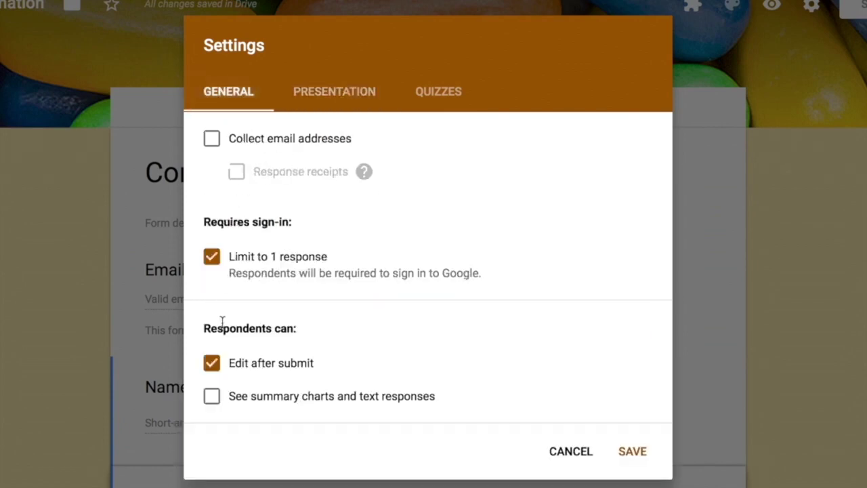
left_click(328, 88)
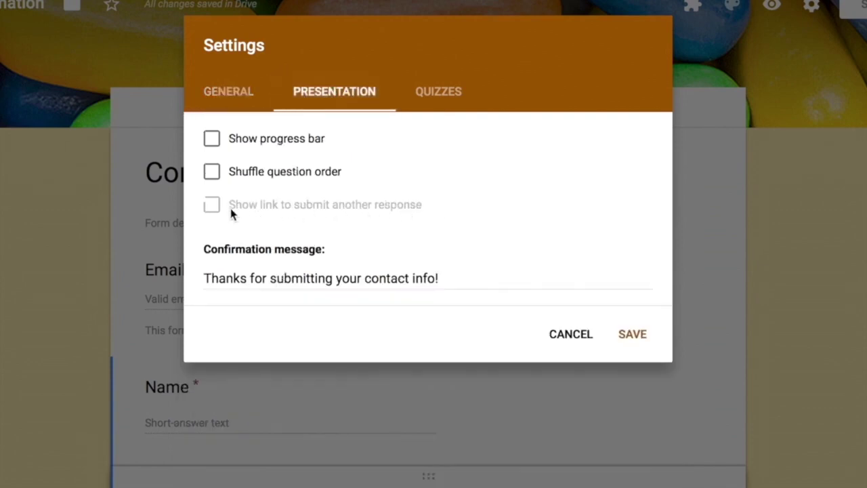
left_click(237, 107)
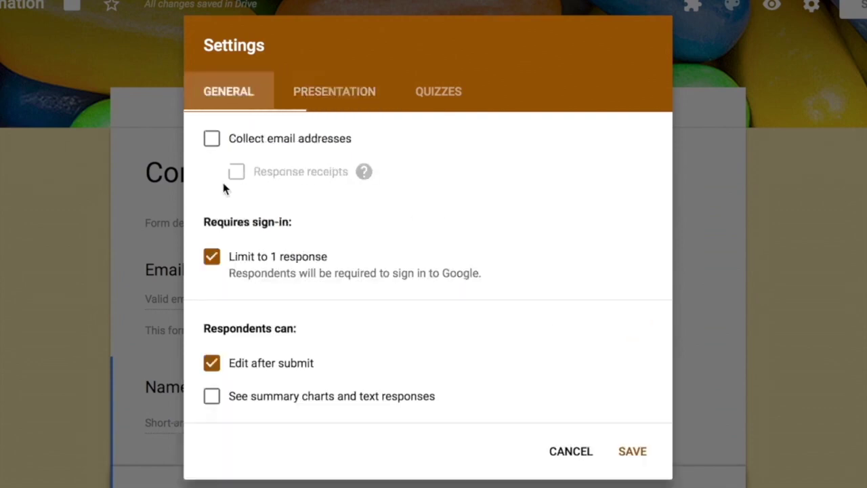
left_click(214, 258)
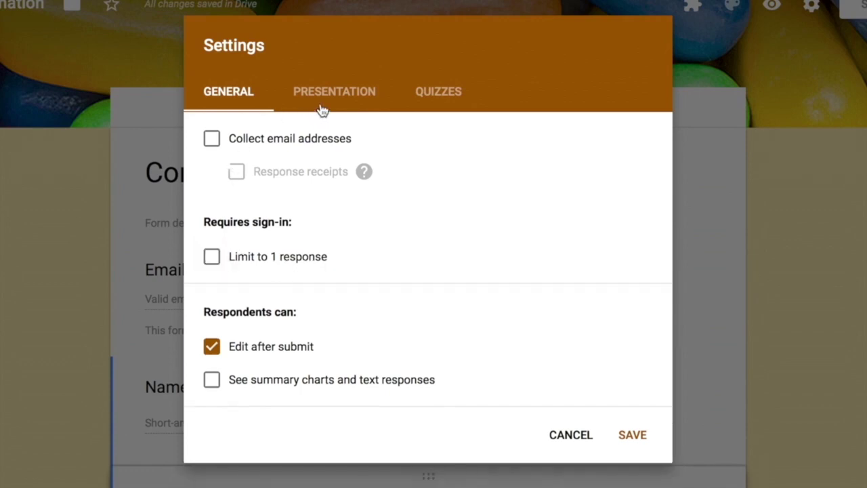
left_click(323, 108)
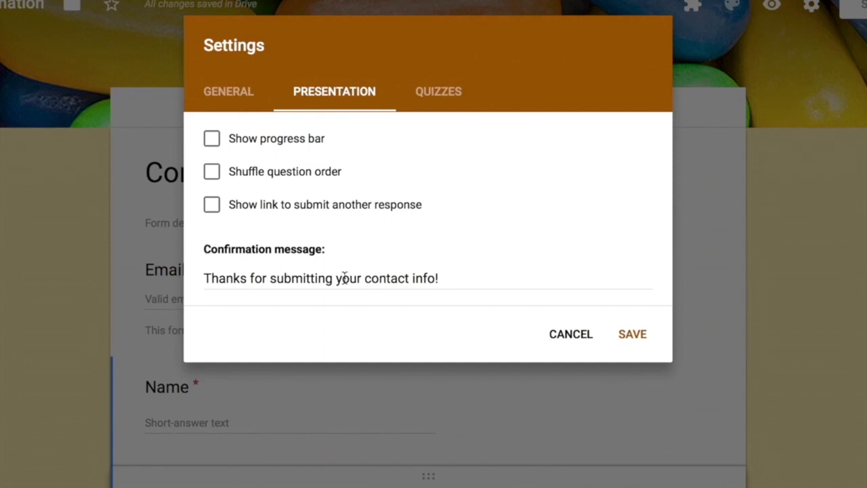
left_click_drag(205, 278, 476, 281)
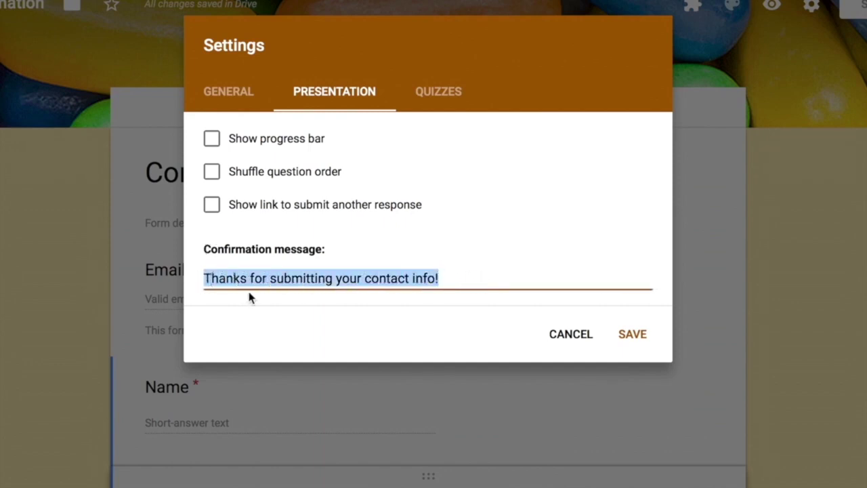
Try making the form a quiz, switch mark release between manual review and immediately after each submission, and discard the changes.
left_click(434, 93)
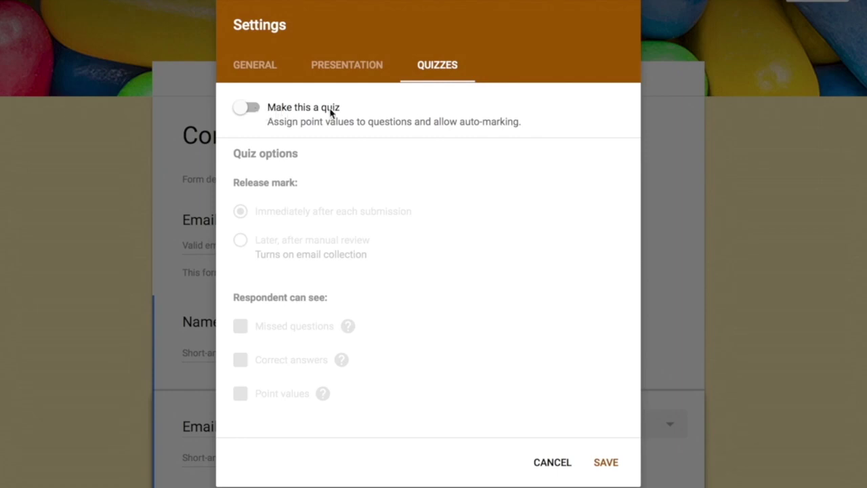
left_click(249, 108)
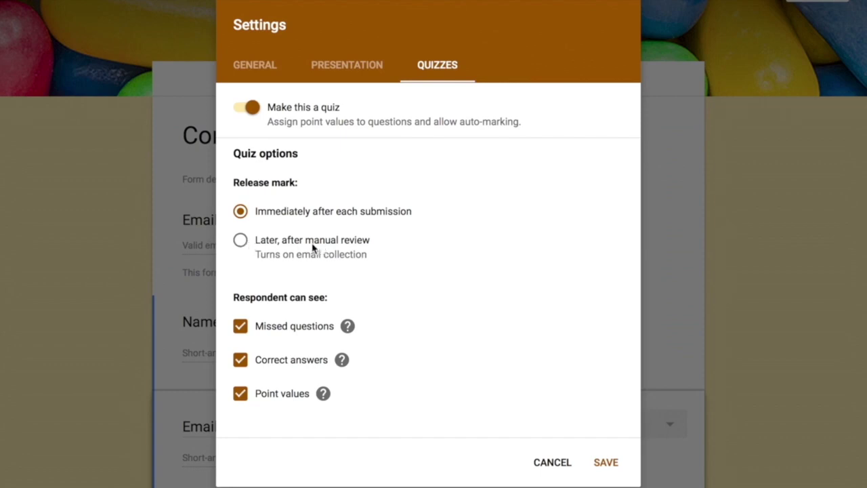
left_click(242, 242)
left_click(241, 211)
left_click(554, 460)
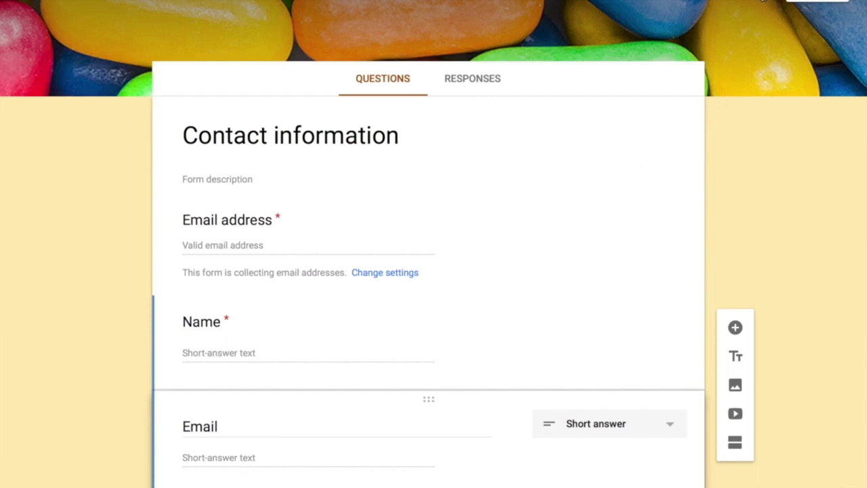
Turn off Collect email addresses in the form's General settings, save the change, and recheck the settings.
left_click(762, 4)
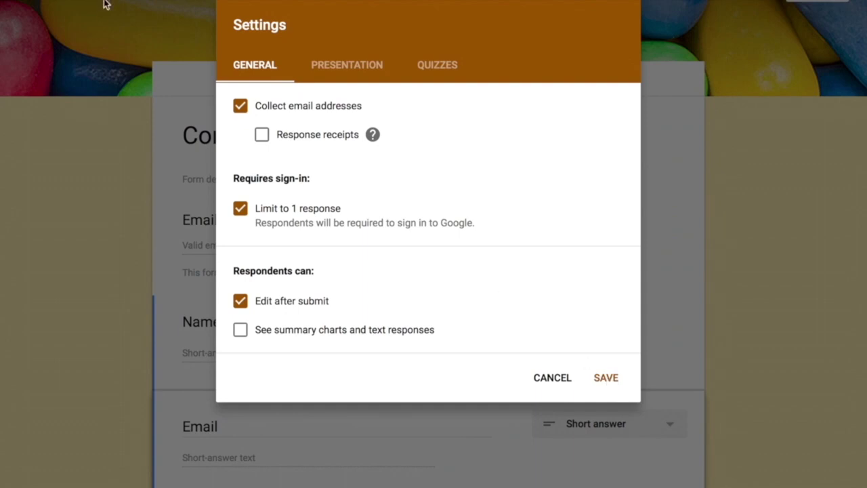
left_click(241, 110)
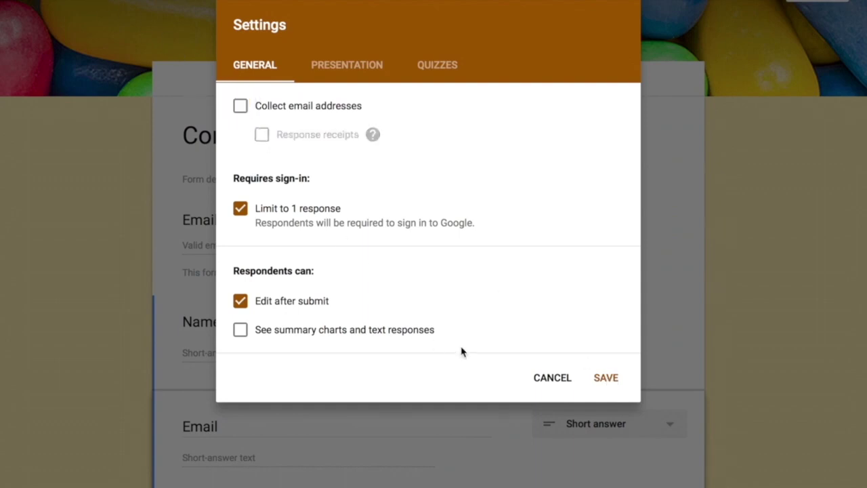
left_click(595, 379)
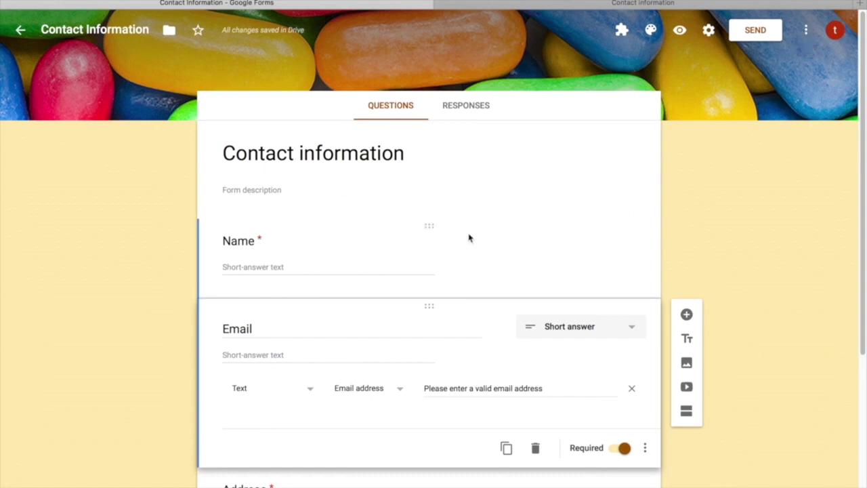
left_click(708, 30)
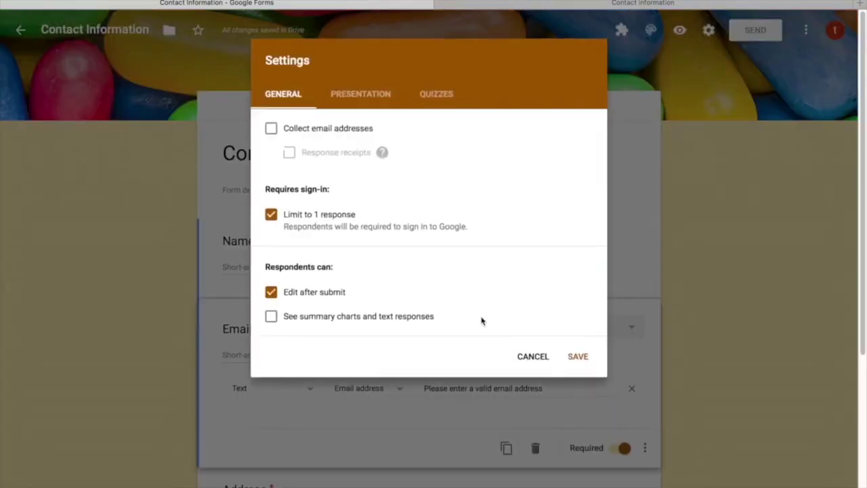
left_click(536, 356)
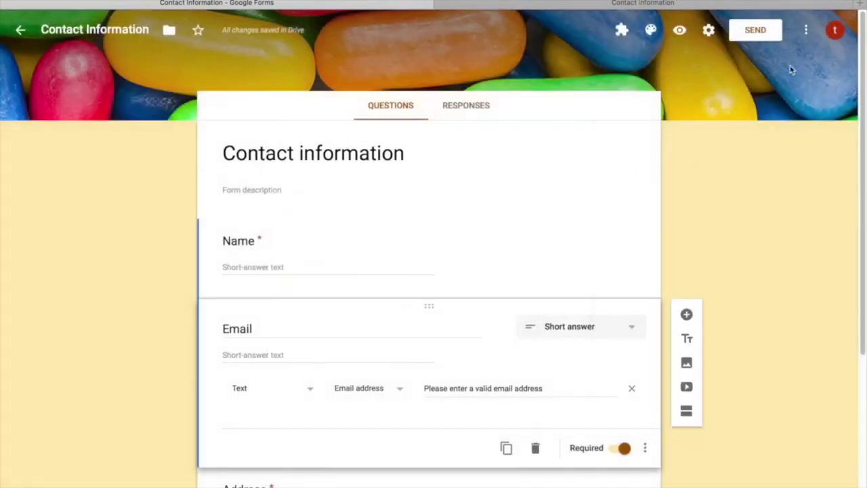
left_click(808, 30)
left_click(753, 360)
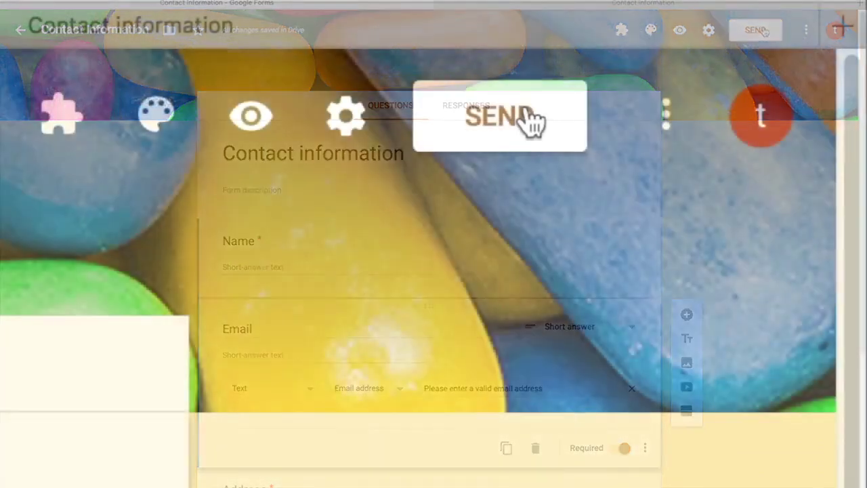
Review the email, link and embed HTML ways of sending the form, and shorten the form link's URL.
left_click(756, 30)
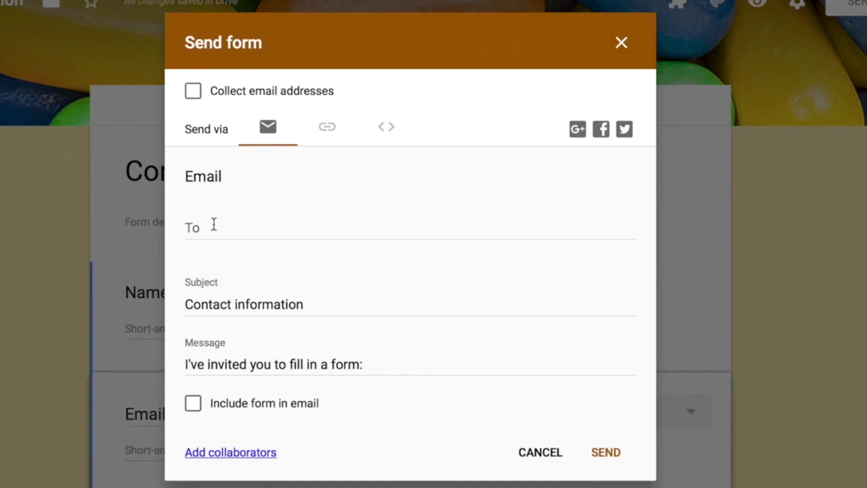
left_click(327, 126)
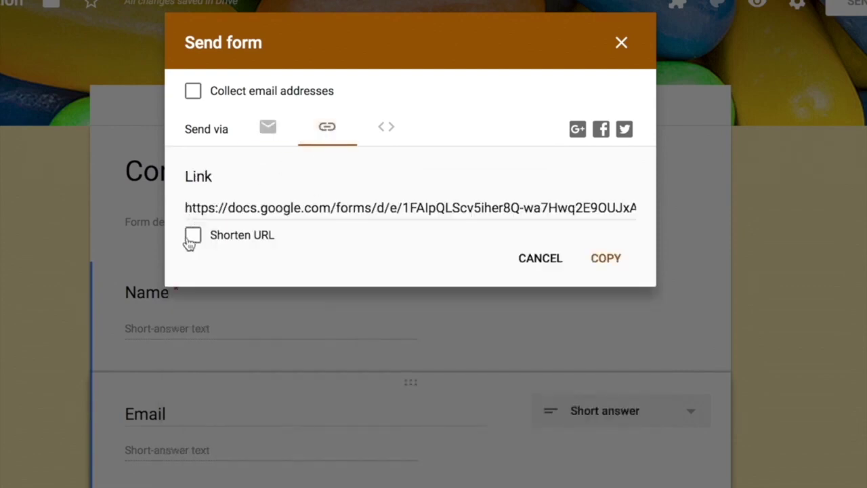
left_click(387, 133)
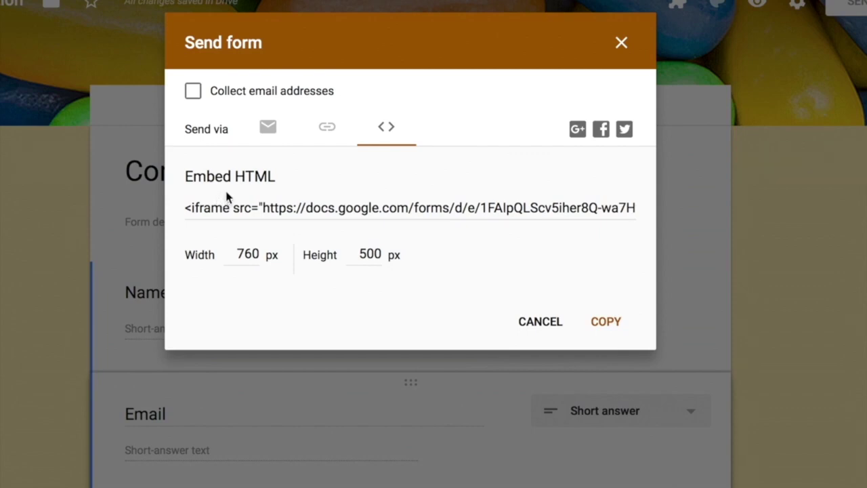
left_click(295, 126)
left_click(193, 235)
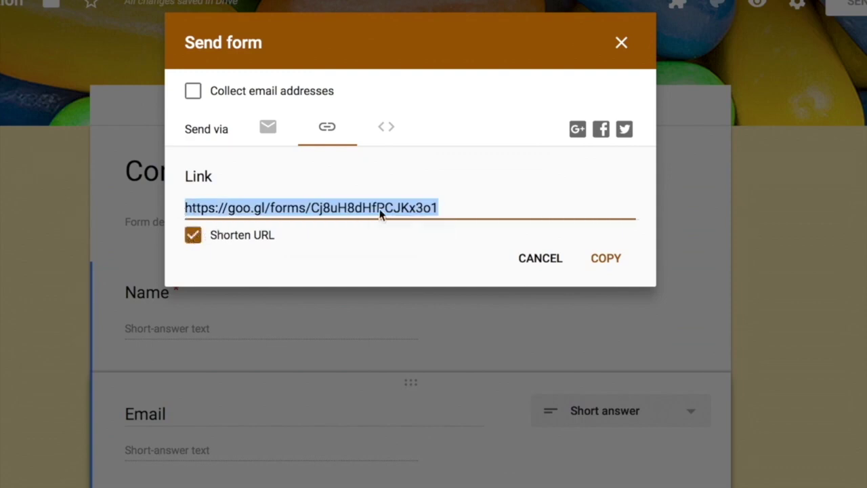
Try including the form in the email invitation, and cancel sending the form.
left_click(268, 127)
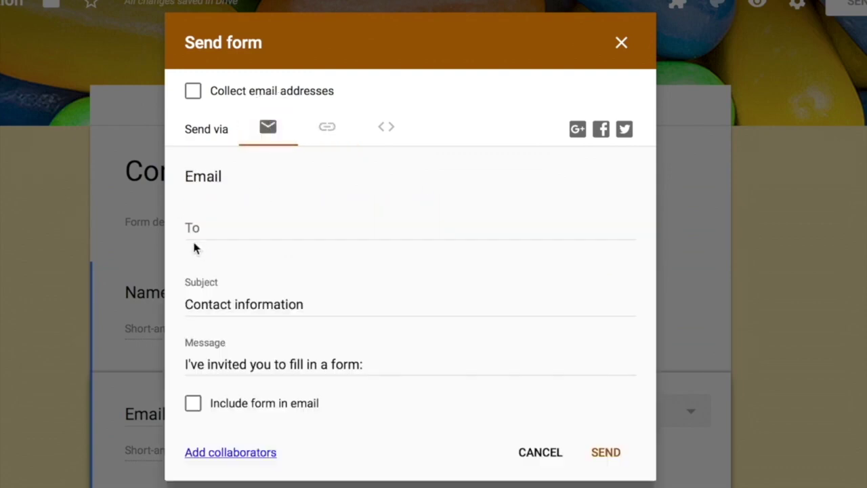
left_click(195, 406)
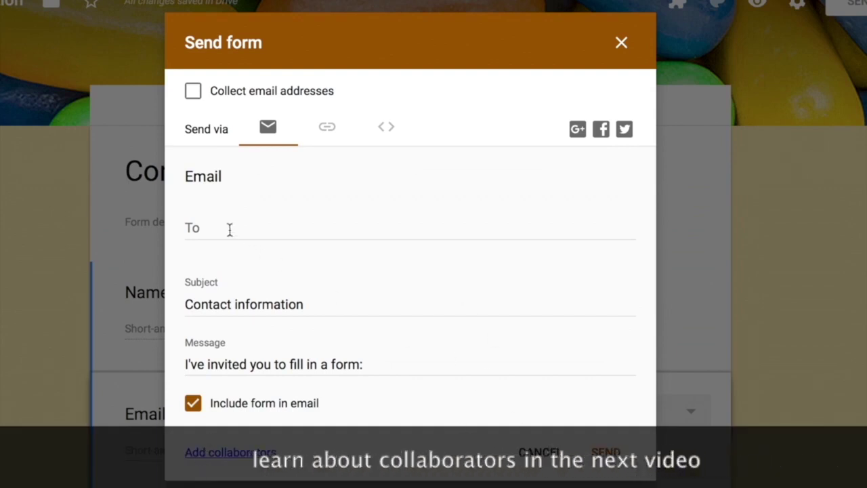
left_click(538, 452)
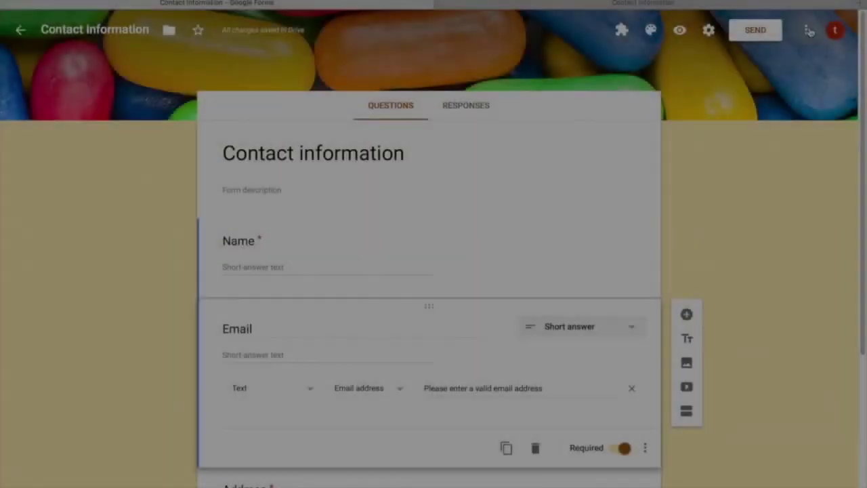
Look through the form's pre-filled link page, and open the form's print dialog from the editor.
left_click(807, 30)
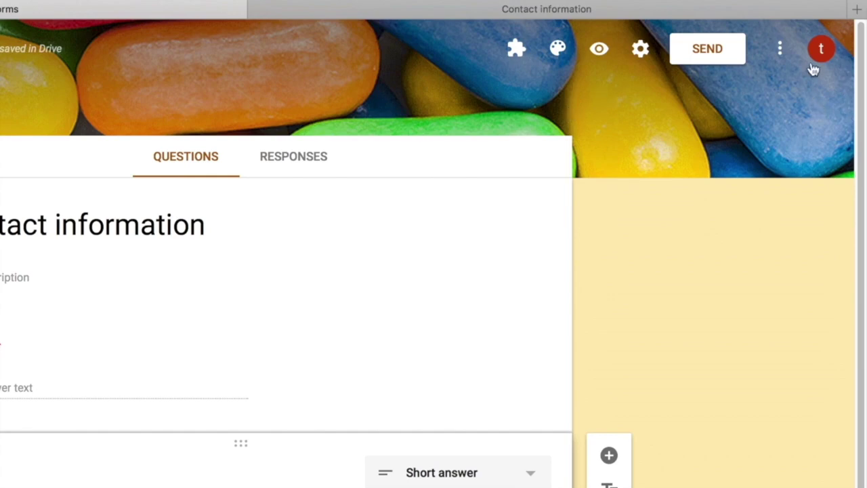
left_click(782, 49)
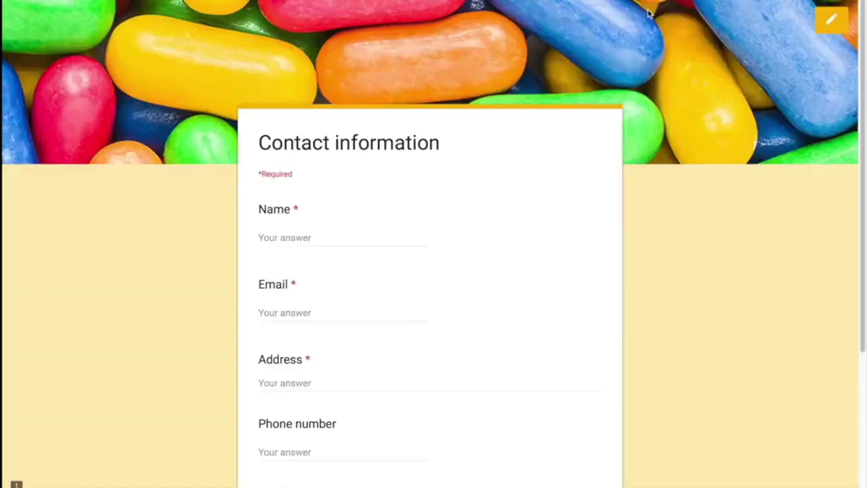
scroll(413, 176, "down", 2)
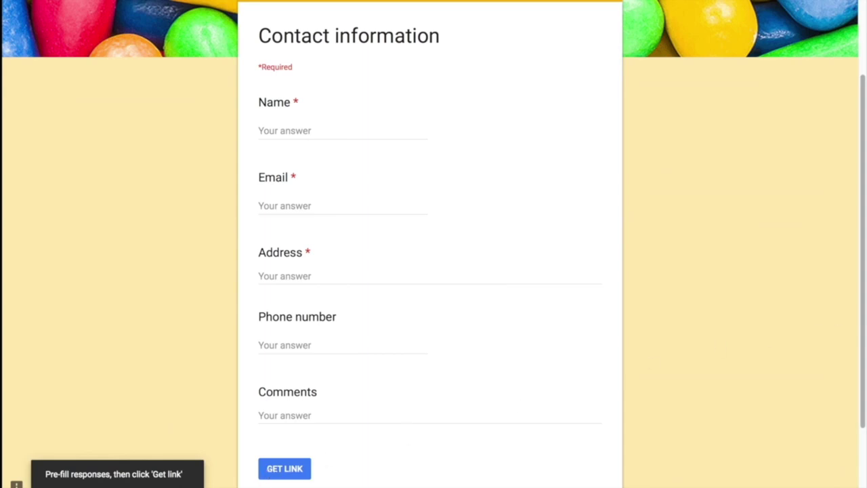
scroll(861, 330, "up", 2)
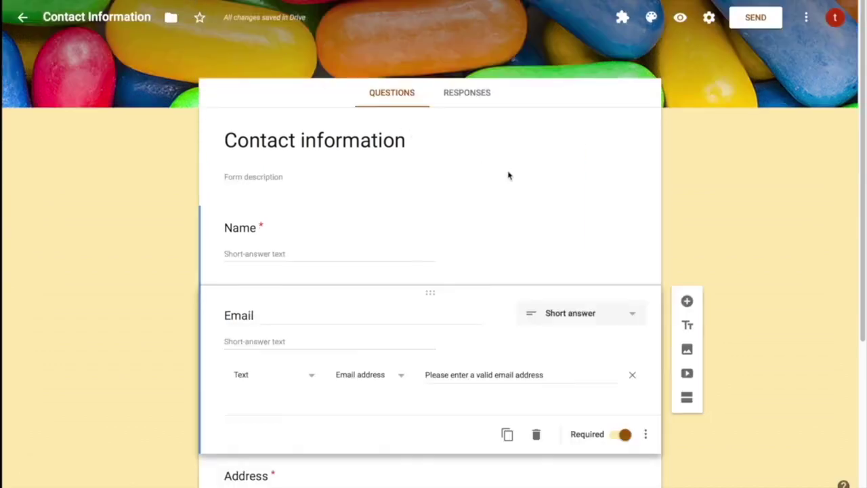
left_click(806, 16)
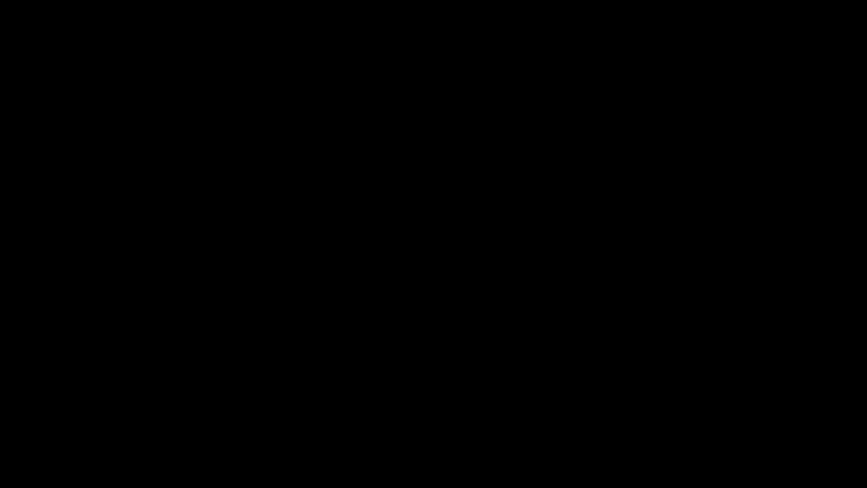
left_click(725, 166)
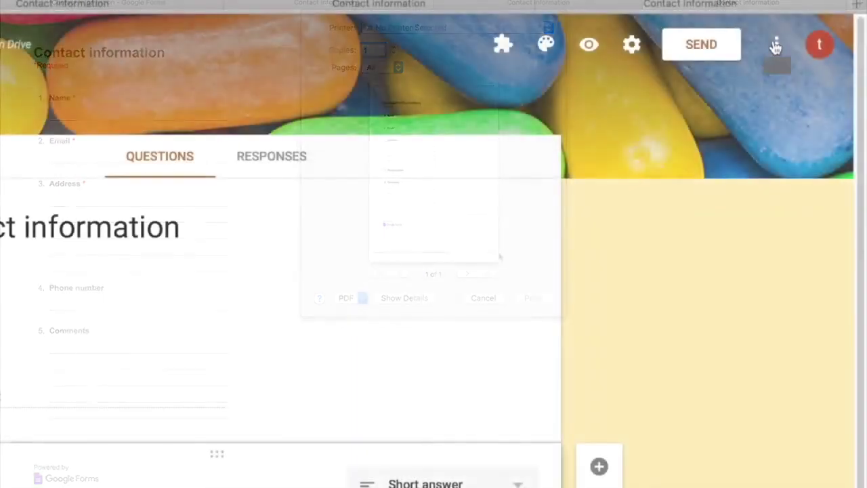
Open the collaborator sharing settings for the form and activate the Invite people field.
left_click(776, 44)
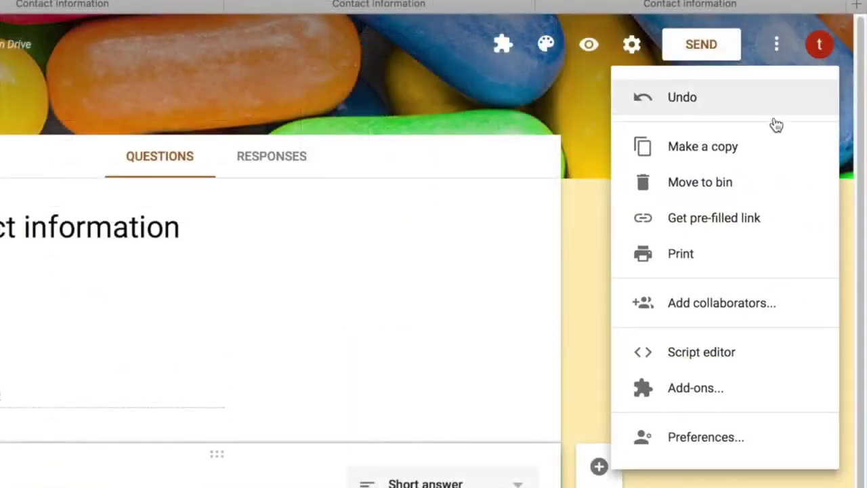
left_click(731, 304)
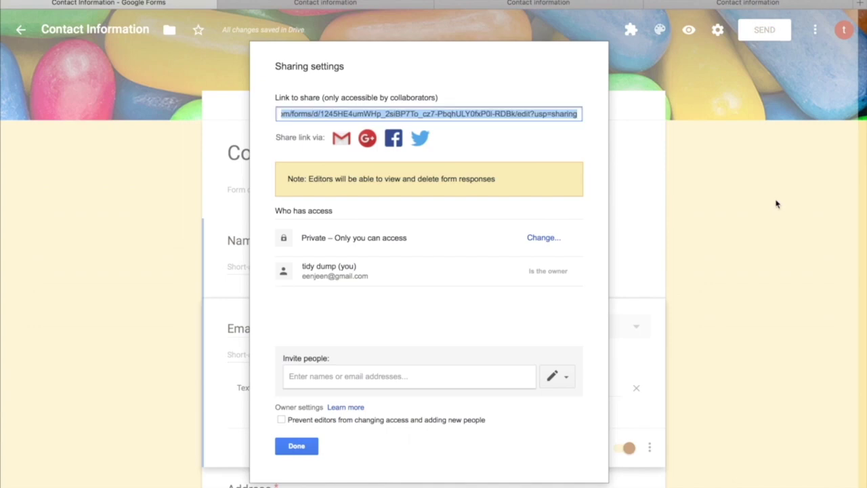
left_click(425, 375)
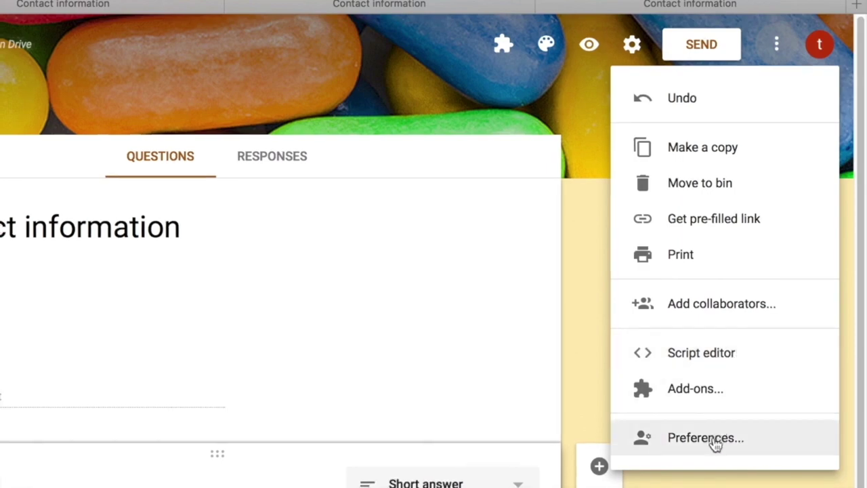
Try turning on Collect email addresses and Make questions required in the default settings, and close them without saving.
left_click(716, 443)
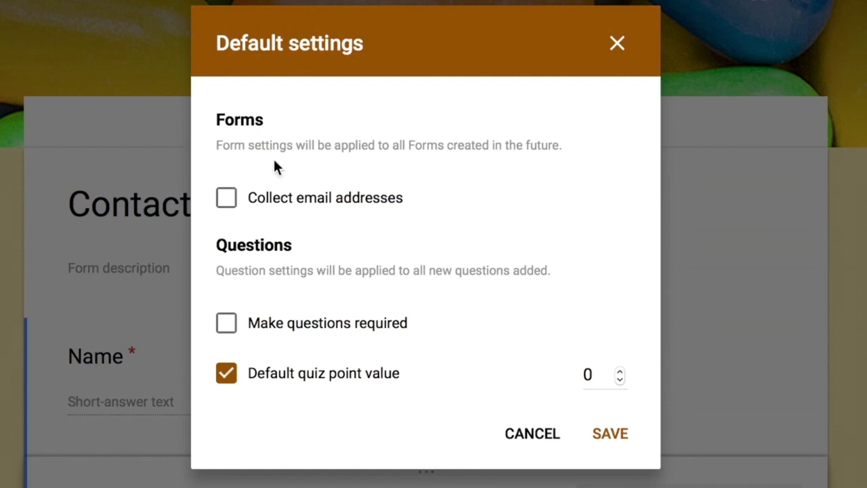
left_click(227, 198)
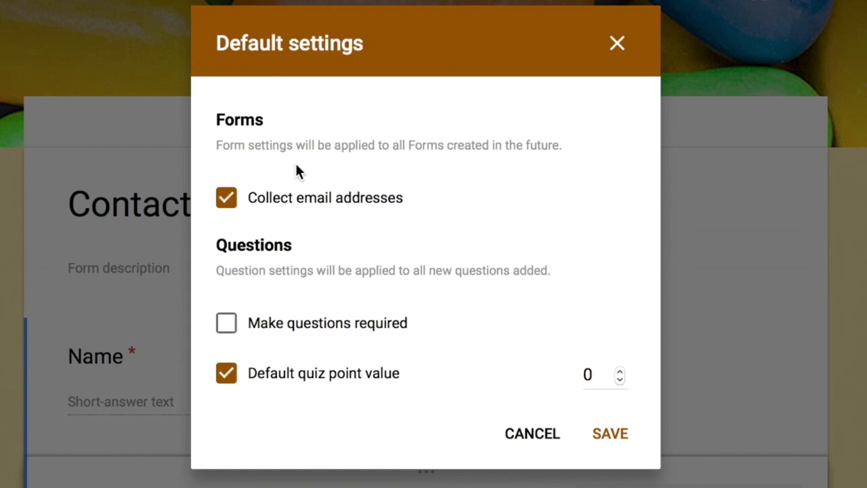
left_click(231, 334)
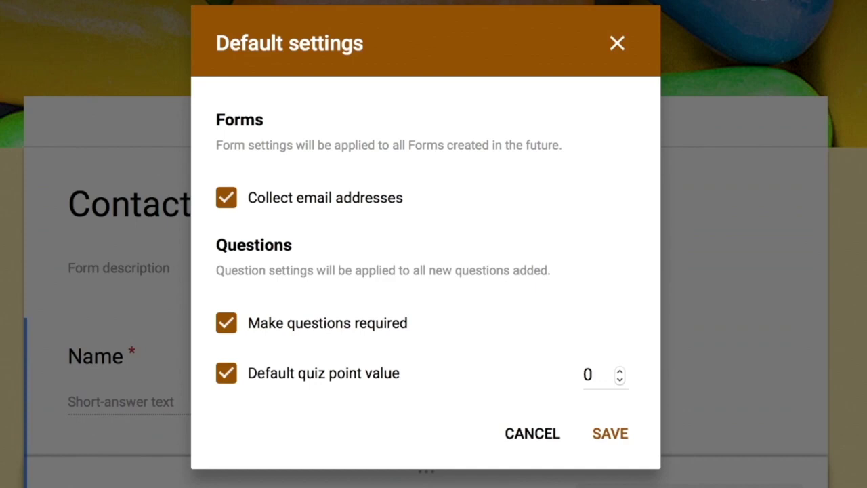
left_click(617, 45)
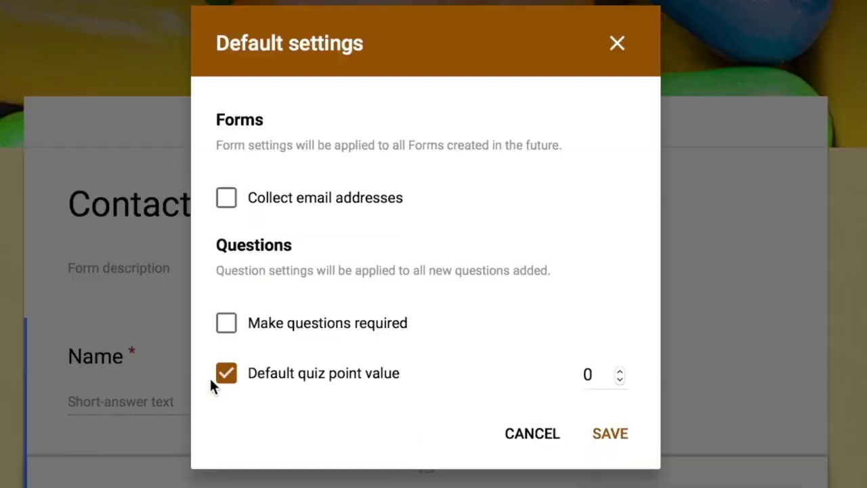
Try raising the default quiz point value for new questions to 2 in the default settings.
left_click(621, 371)
left_click(619, 371)
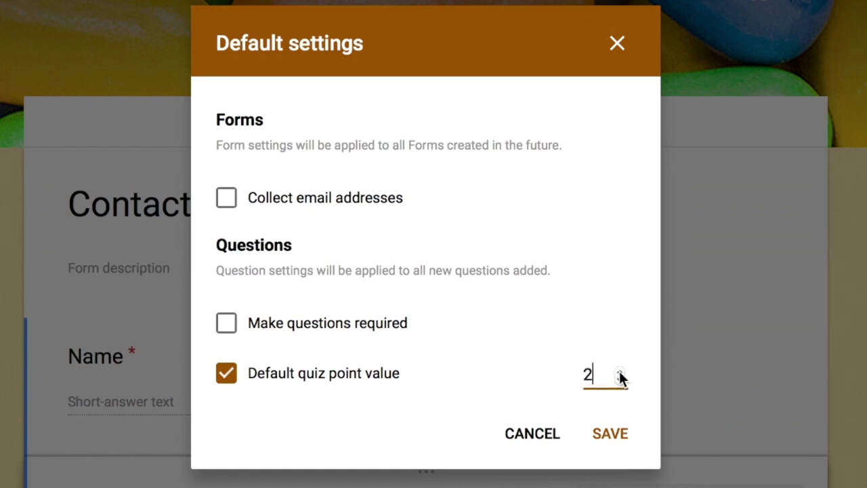
left_click(619, 371)
left_click(619, 372)
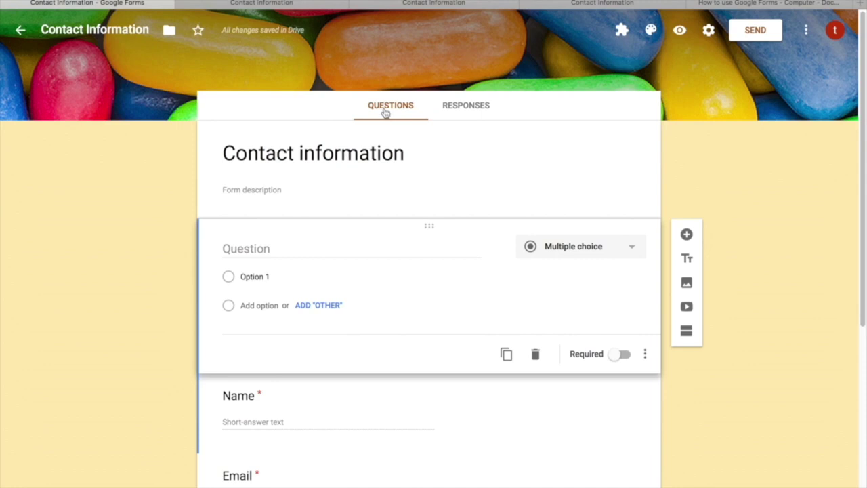
View the form's responses, look at the response destination choices without creating a spreadsheet, and review the other response options.
left_click(478, 113)
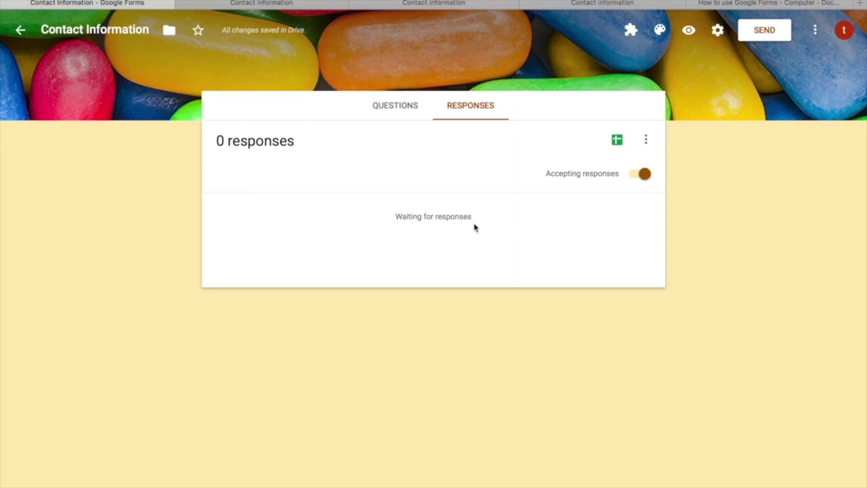
left_click(647, 140)
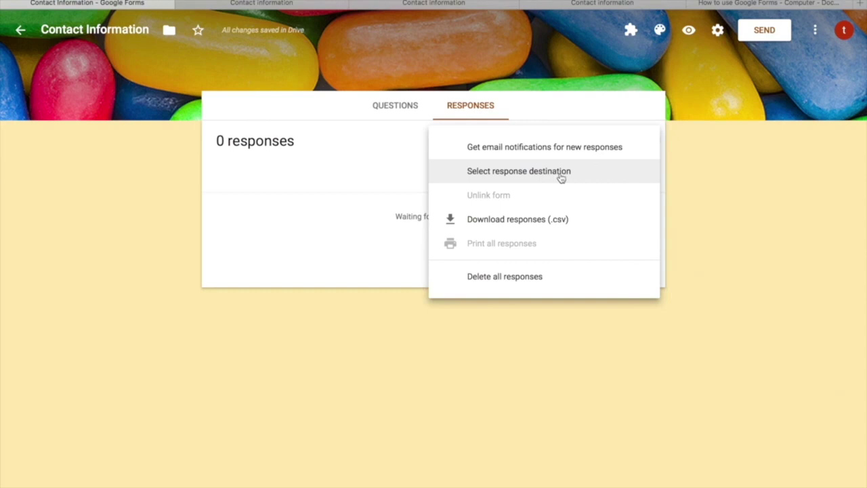
left_click(483, 170)
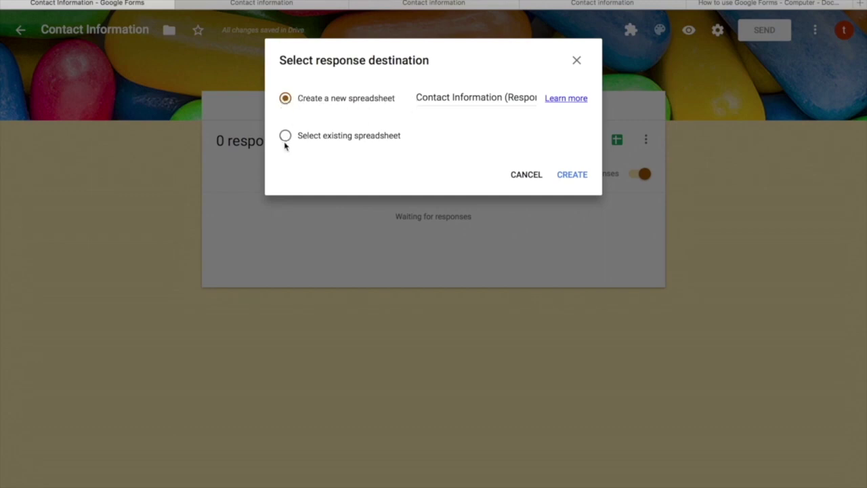
left_click(578, 61)
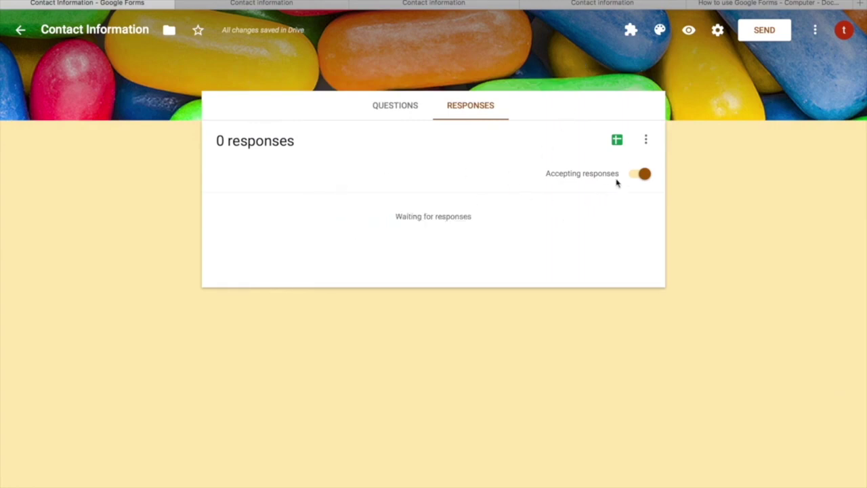
left_click(645, 140)
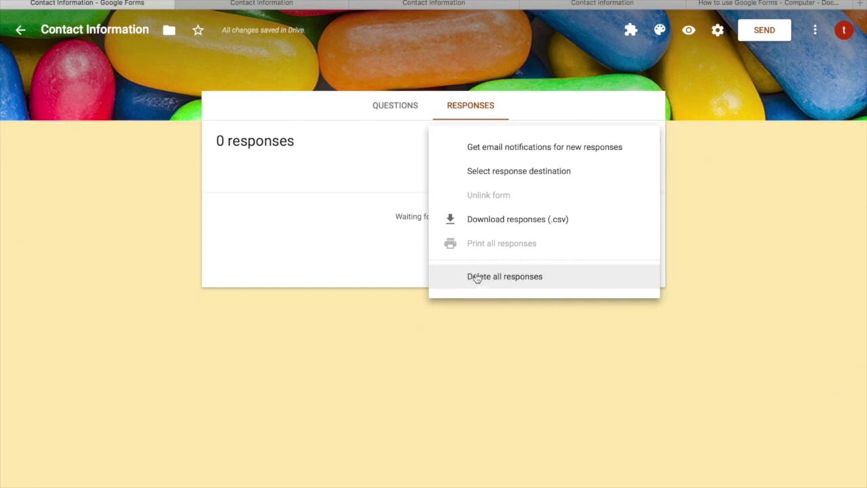
left_click(365, 237)
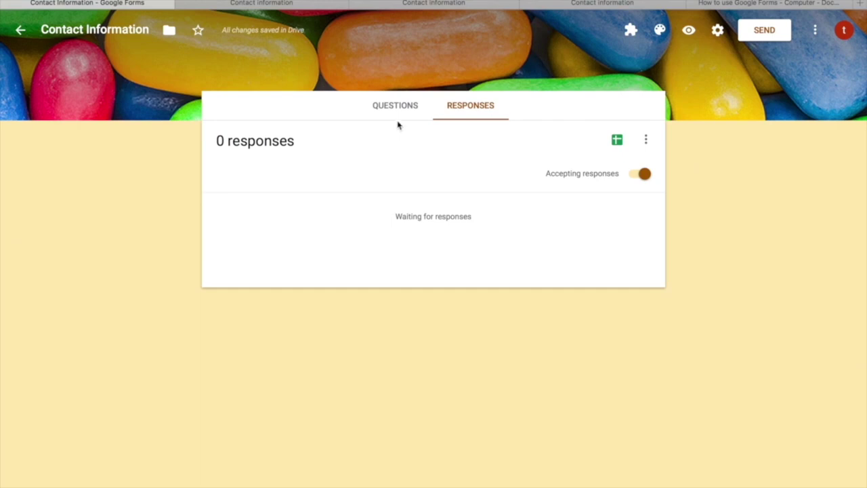
Try turning off accepting responses, activate the message for respondents, and turn accepting responses back on.
left_click(635, 176)
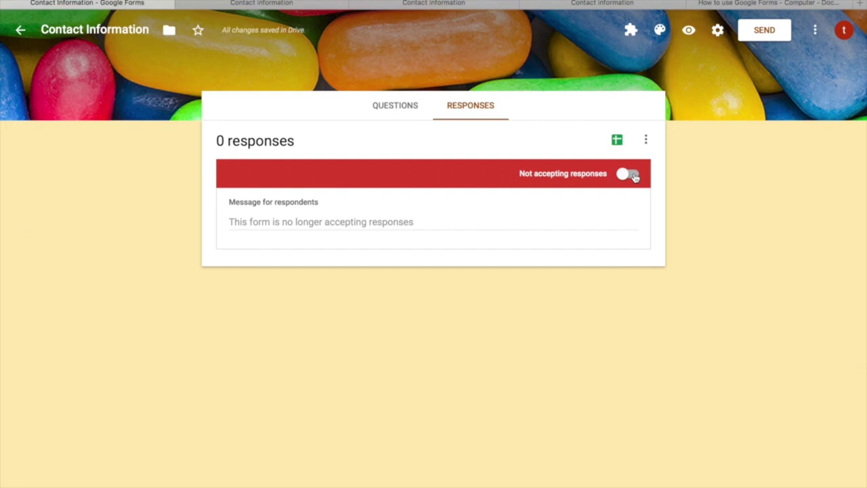
left_click(367, 221)
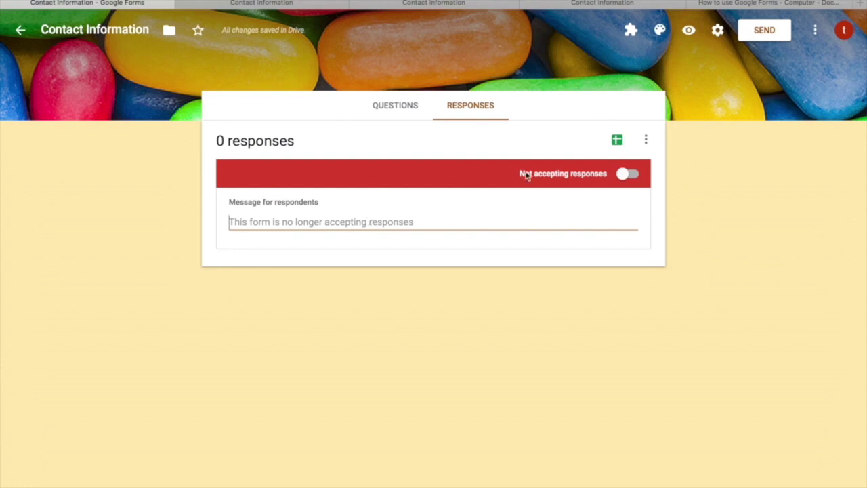
left_click(636, 175)
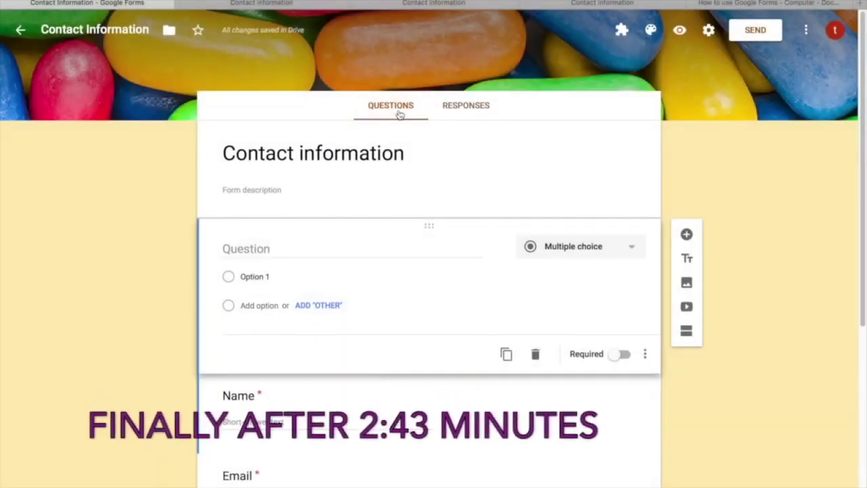
Activate the form's title and description fields without editing them, and look over the form's additional options.
left_click(300, 150)
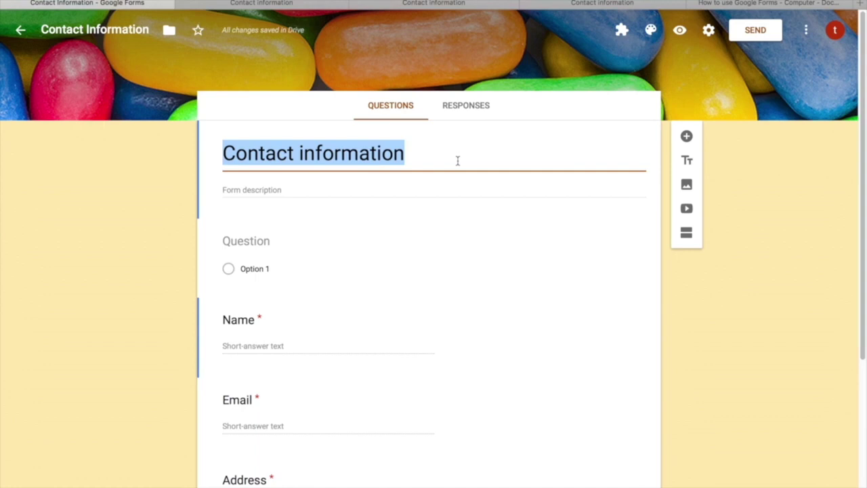
left_click(350, 190)
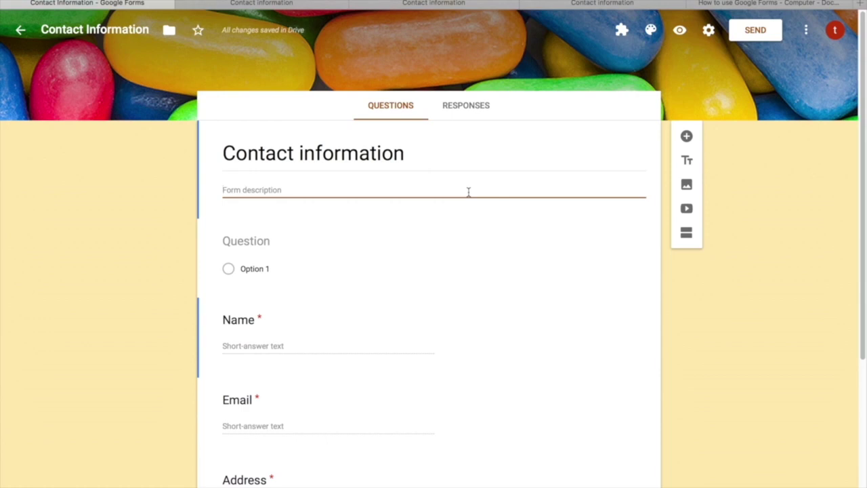
scroll(467, 193, "down", 1)
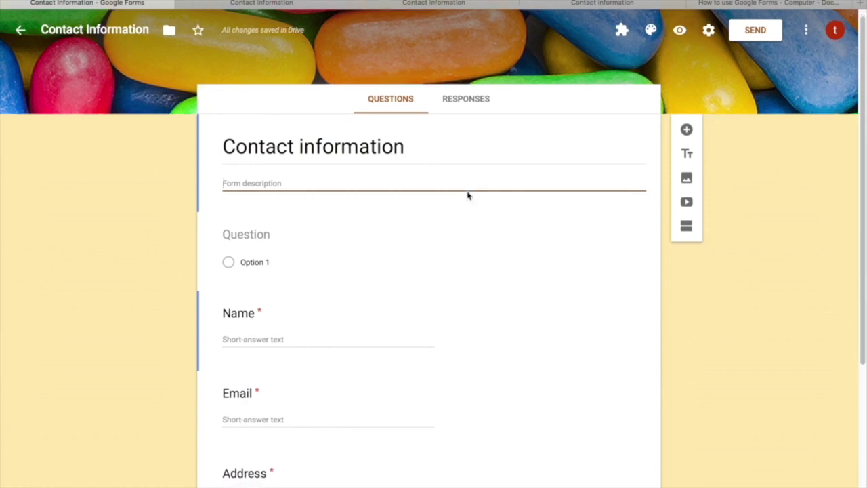
left_click(805, 29)
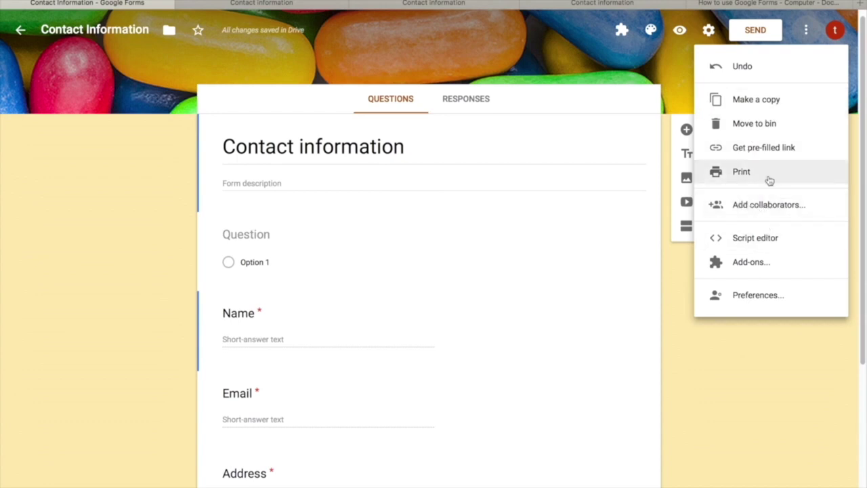
left_click(680, 278)
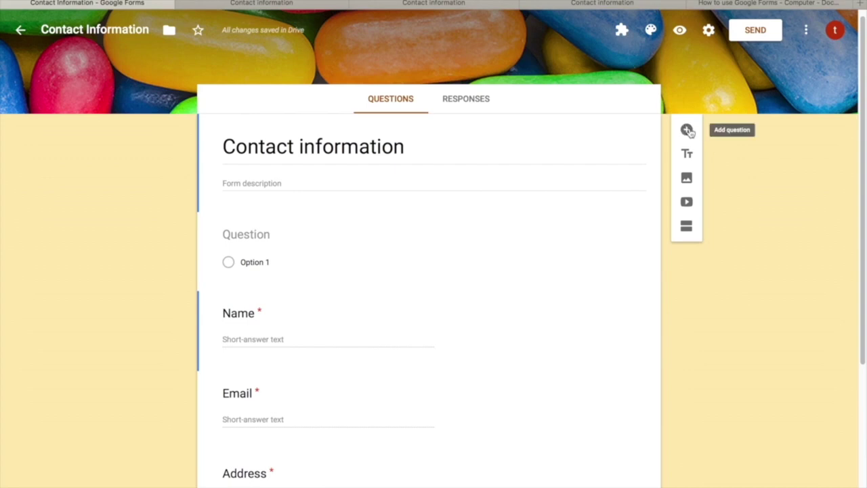
Add a blank multiple-choice question below the form description, and look through its image sources from Upload to Search without inserting an image.
left_click(687, 130)
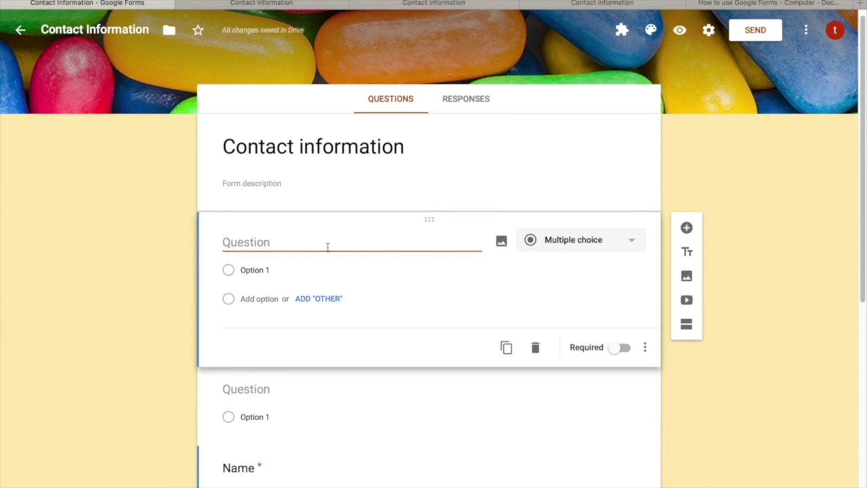
left_click(501, 243)
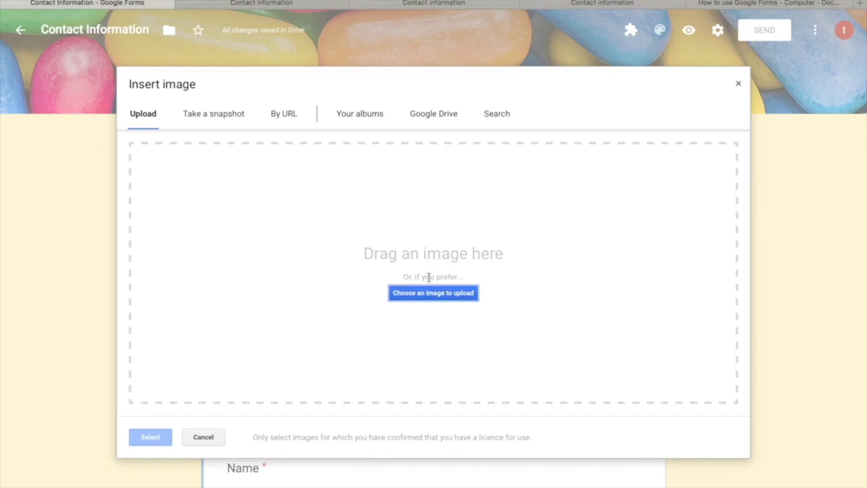
left_click(231, 112)
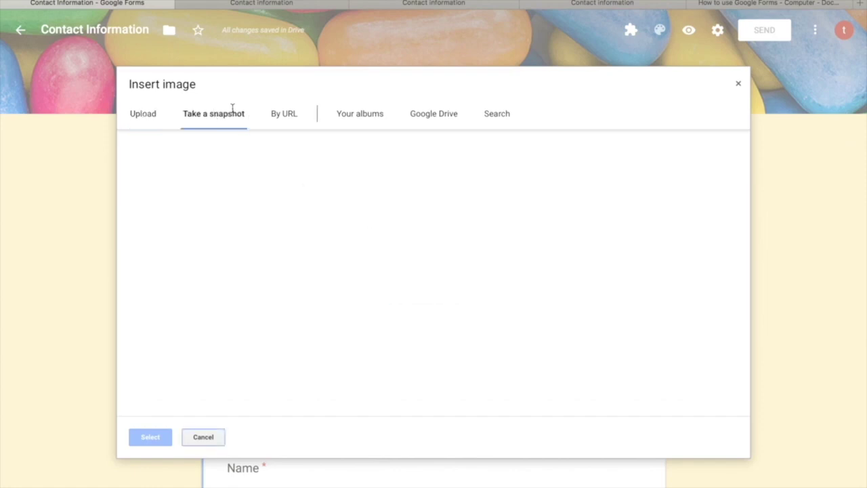
left_click(298, 123)
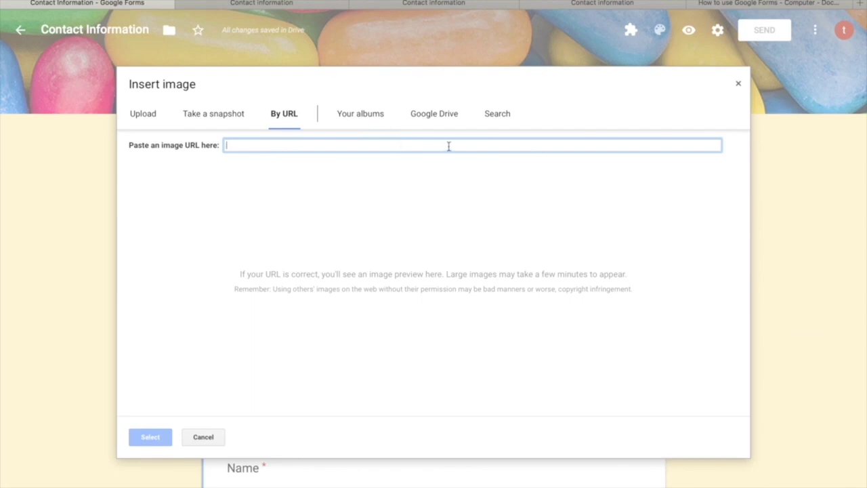
left_click(366, 120)
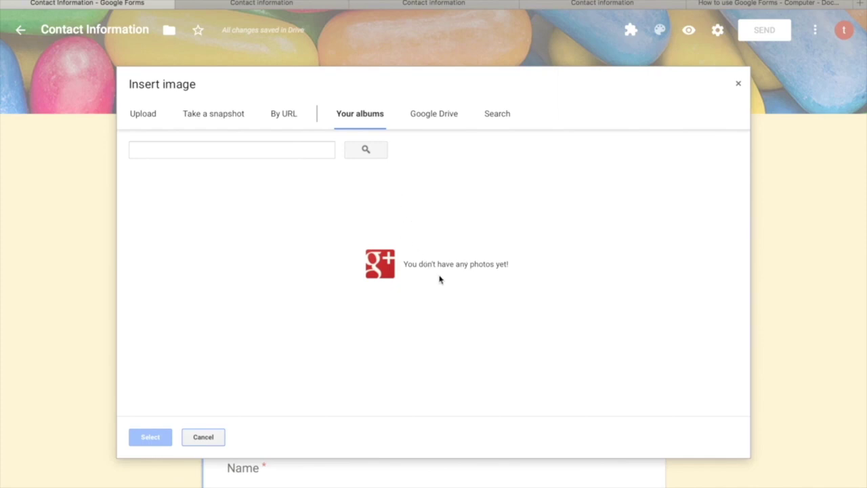
left_click(442, 116)
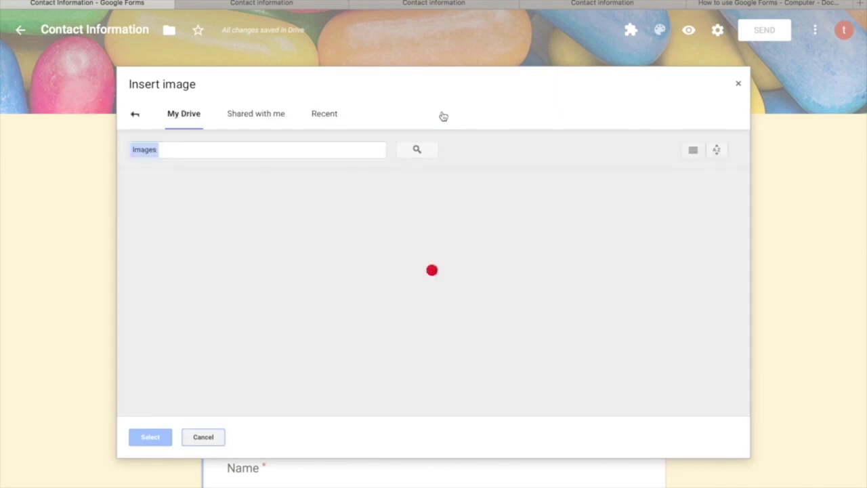
left_click(133, 114)
left_click(497, 115)
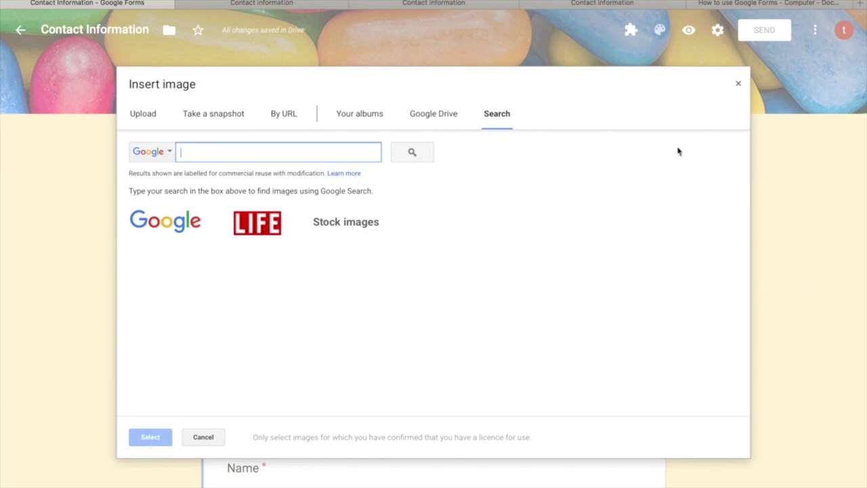
left_click(738, 84)
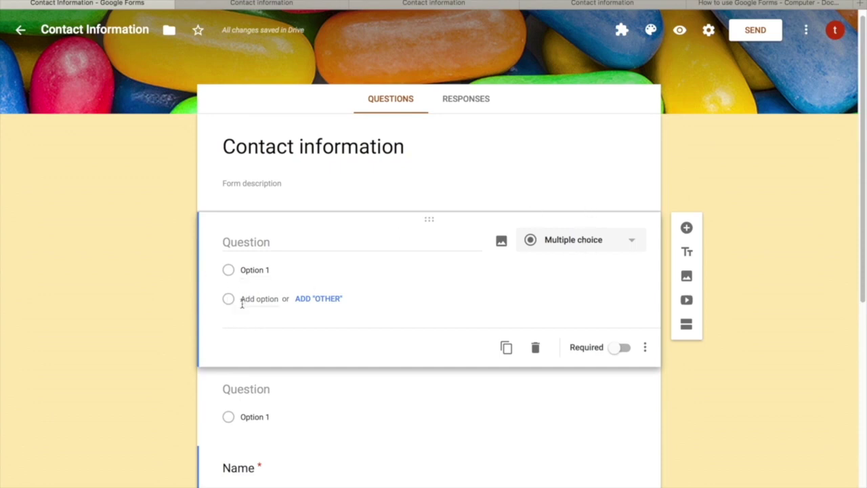
Review the available question types, keep Multiple choice, and add a title and description block below the new question.
left_click(596, 239)
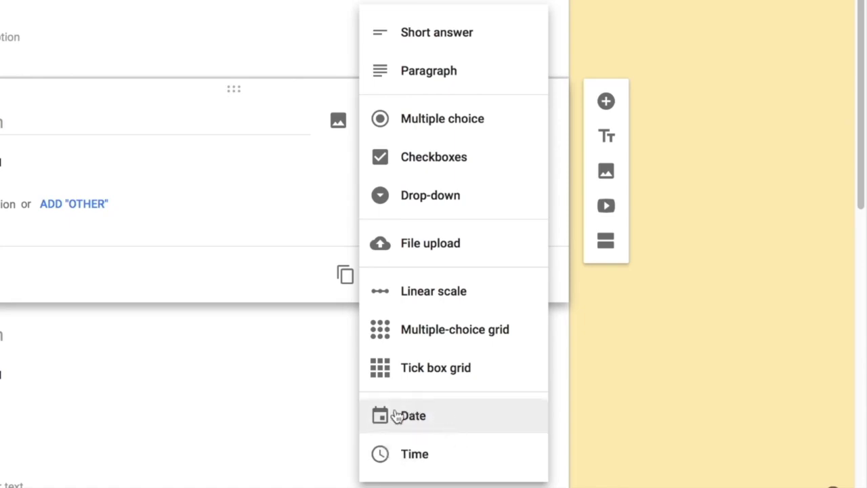
left_click(497, 119)
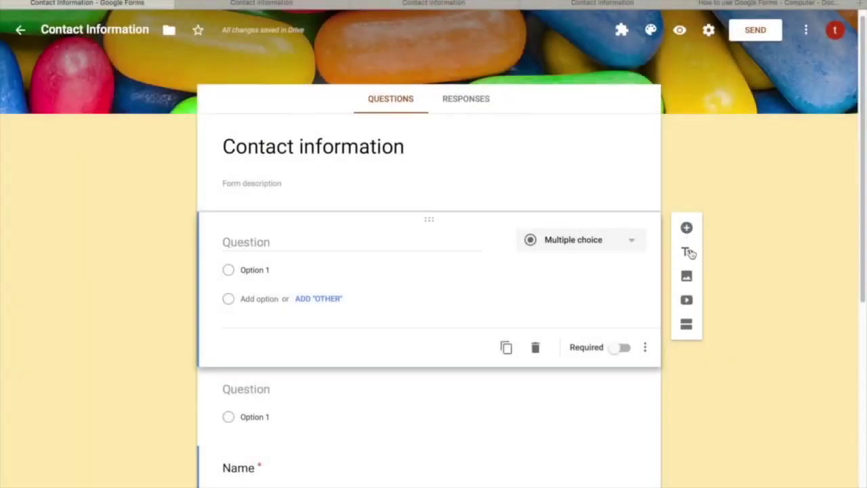
left_click(688, 252)
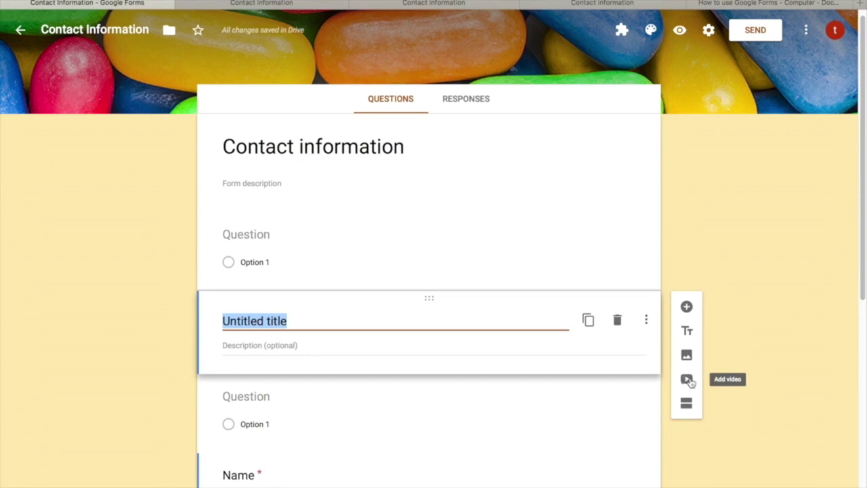
Look at the YouTube search and URL options for adding a video, close them without selecting one, and look over the form.
left_click(688, 380)
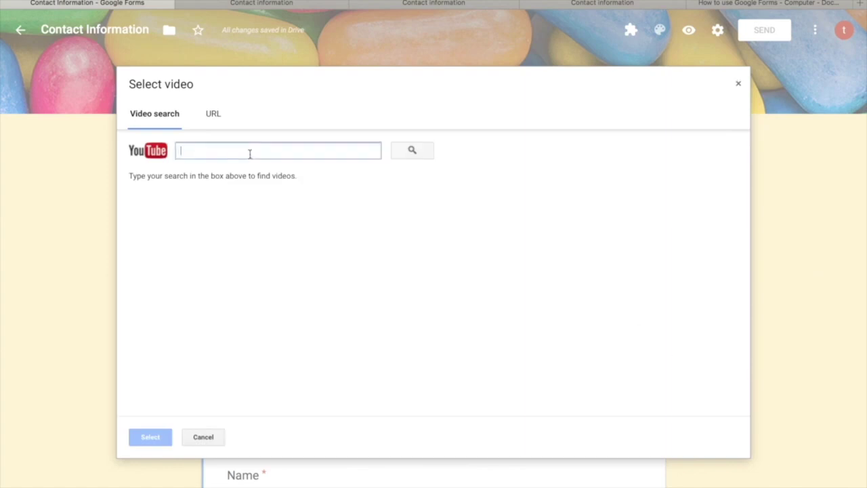
left_click(213, 115)
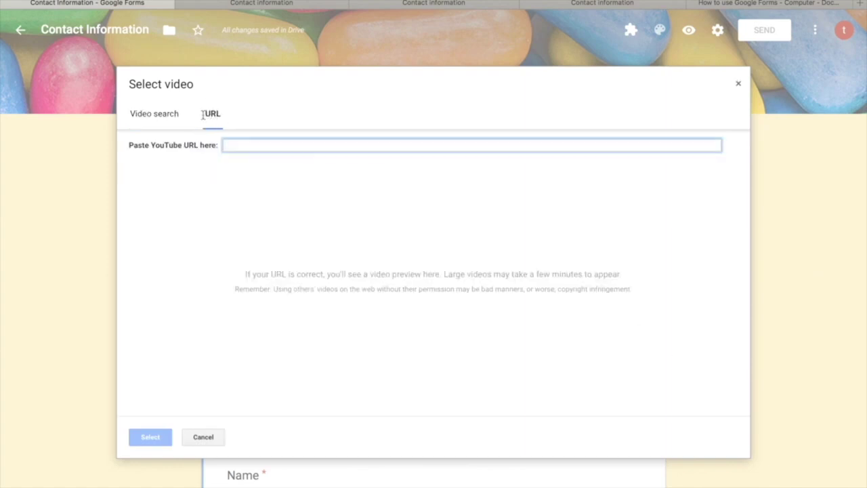
left_click(177, 118)
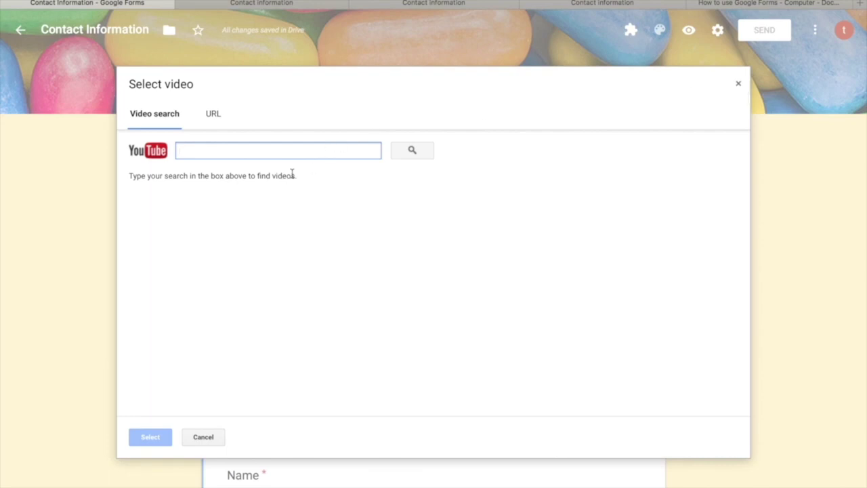
left_click(211, 114)
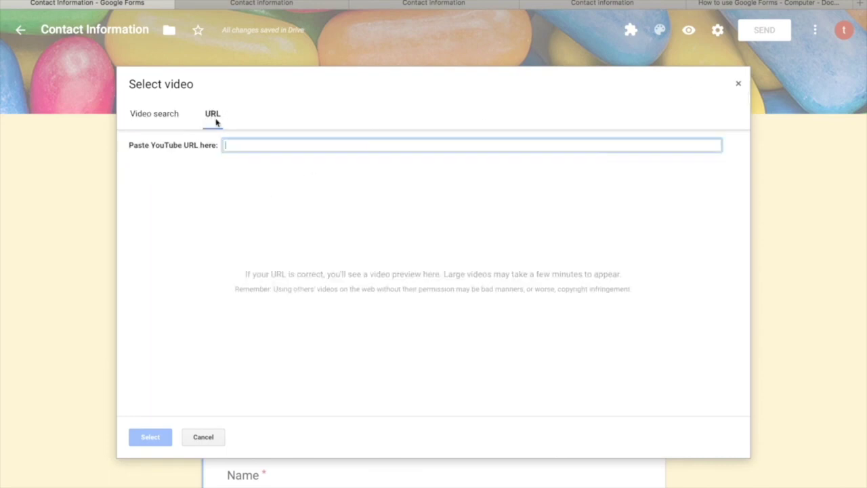
left_click(738, 84)
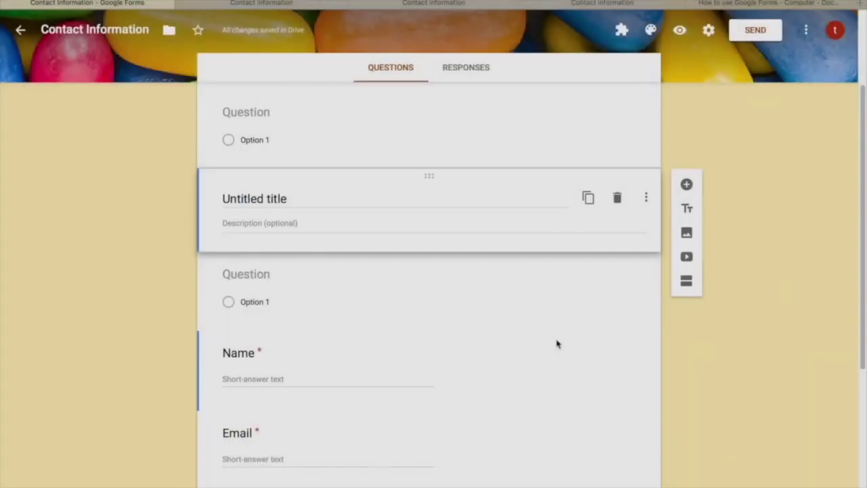
scroll(557, 343, "down", 5)
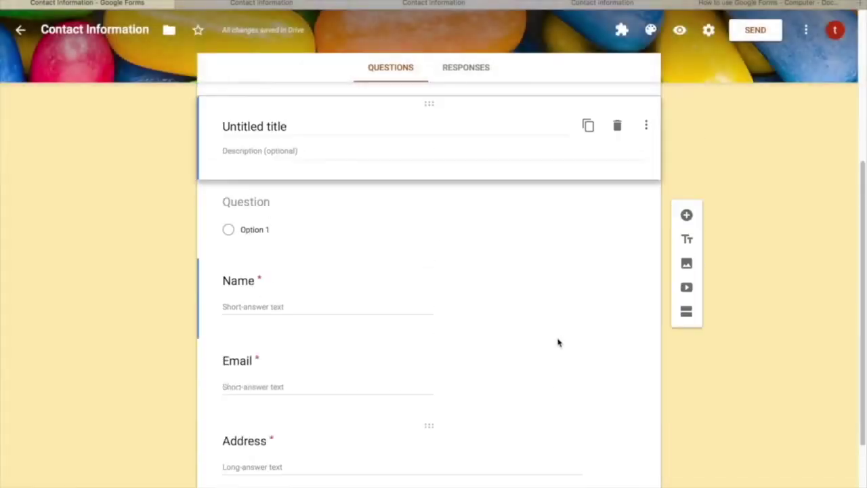
scroll(557, 341, "down", 2)
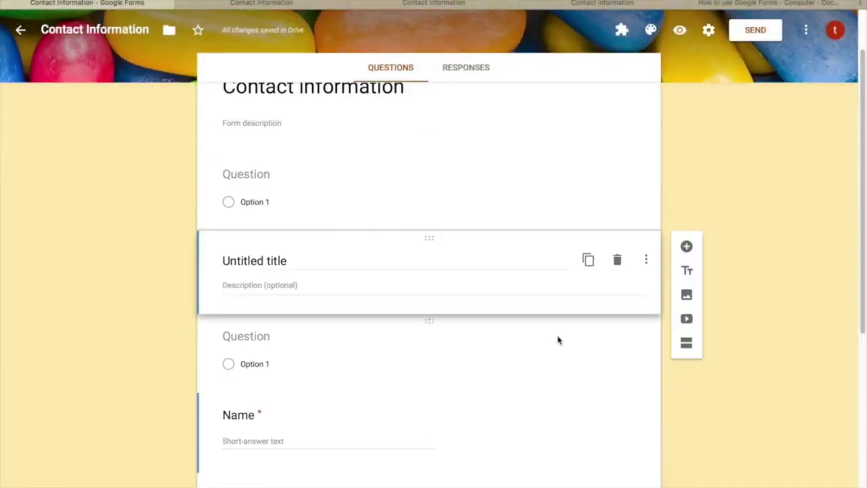